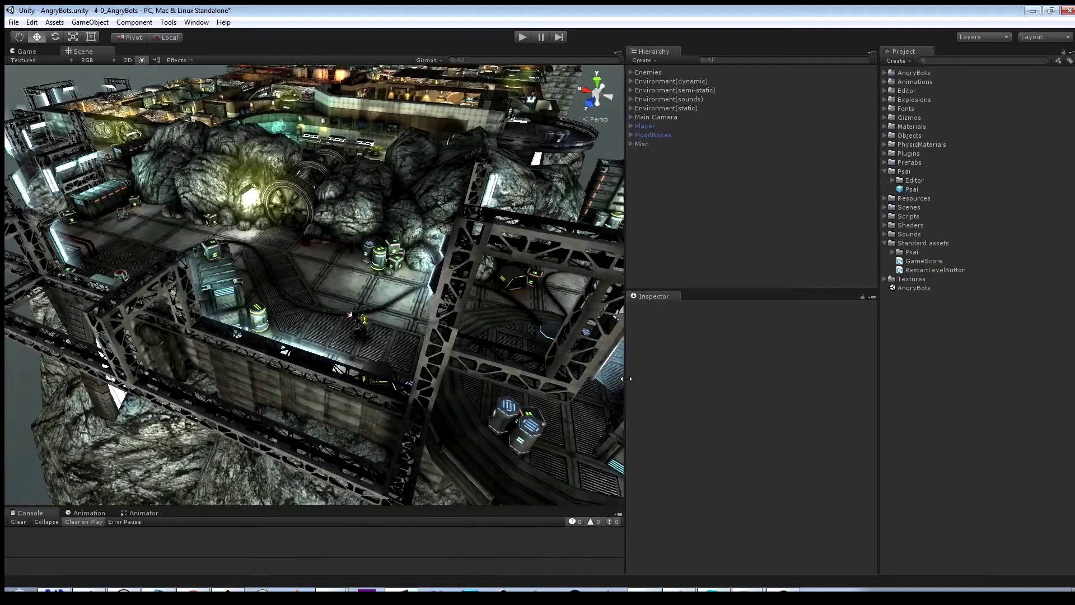
{"action": "left_click_drag", "start_coordinate": [635, 379], "coordinate": [623, 378]}
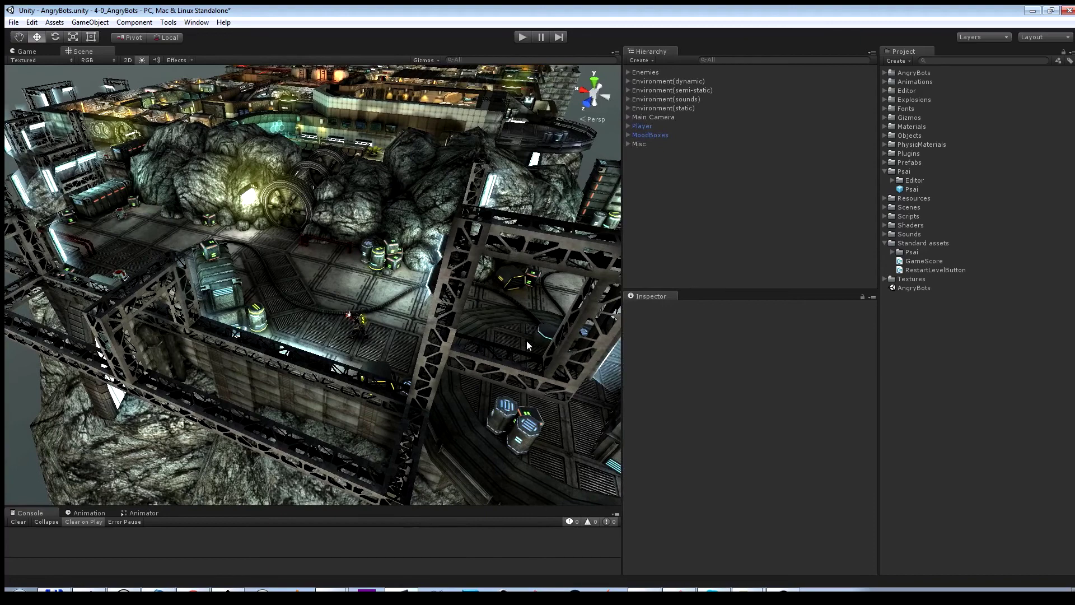
{"action": "right_click_drag", "start_coordinate": [515, 359], "coordinate": [518, 353]}
{"action": "middle_click_drag", "start_coordinate": [513, 349], "coordinate": [513, 349]}
{"action": "left_click_drag", "start_coordinate": [513, 350], "coordinate": [512, 369]}
{"action": "key", "text": "w"}
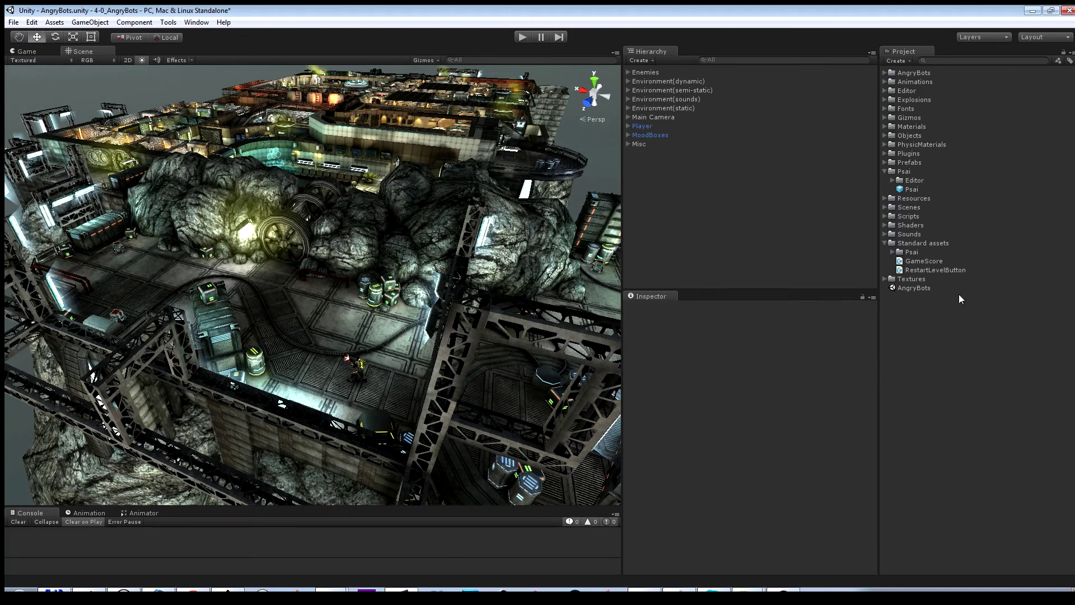
- Look through the Psai folder and the PsaiDemoSoundtrack folder inside Resources
{"action": "left_click", "coordinate": [914, 173]}
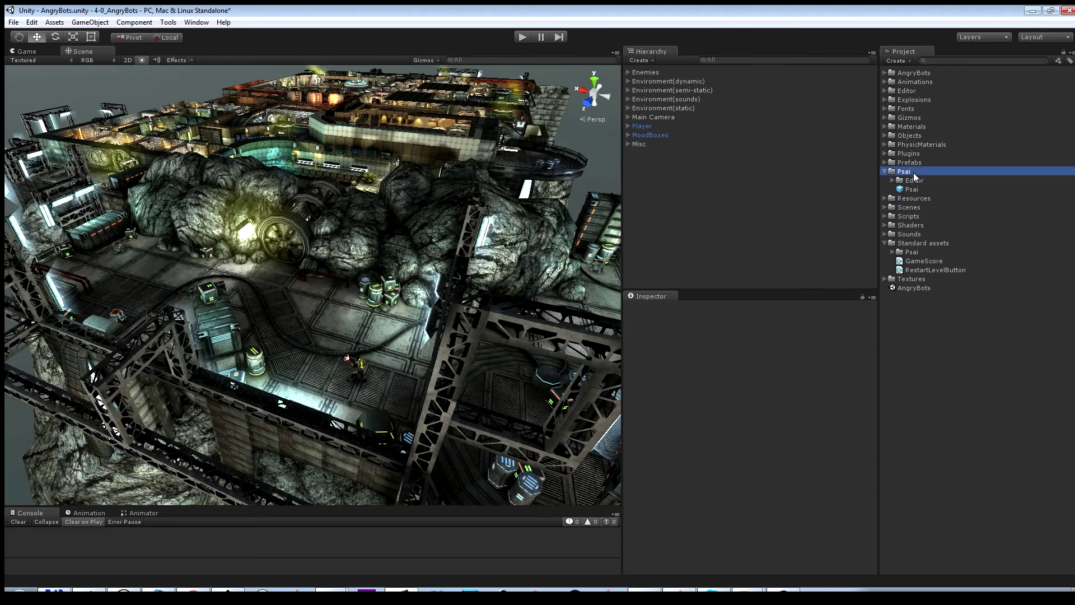
{"action": "left_click", "coordinate": [885, 199]}
{"action": "left_click", "coordinate": [893, 207]}
{"action": "left_click", "coordinate": [918, 208]}
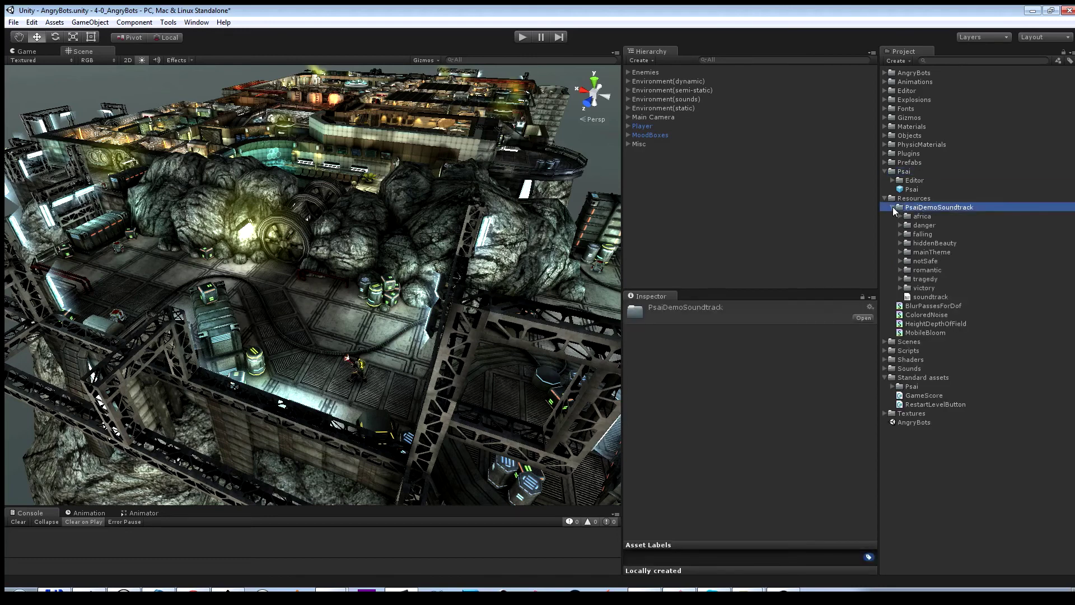
{"action": "left_click", "coordinate": [894, 207]}
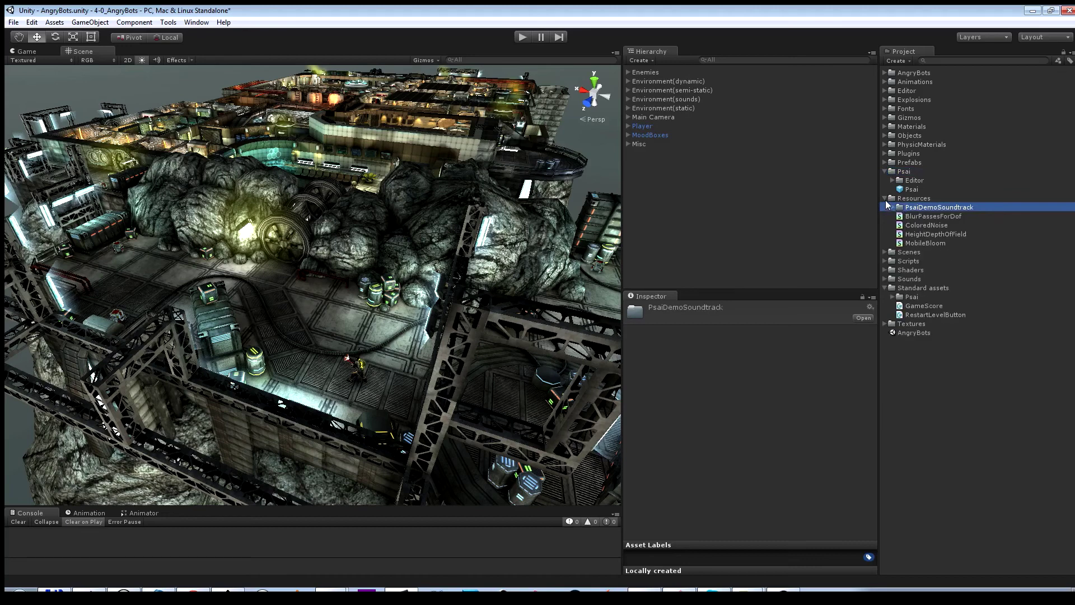
- Examine the objects grouped under Enemies and inspect the components of two EnemySpider entries
{"action": "left_click", "coordinate": [660, 72]}
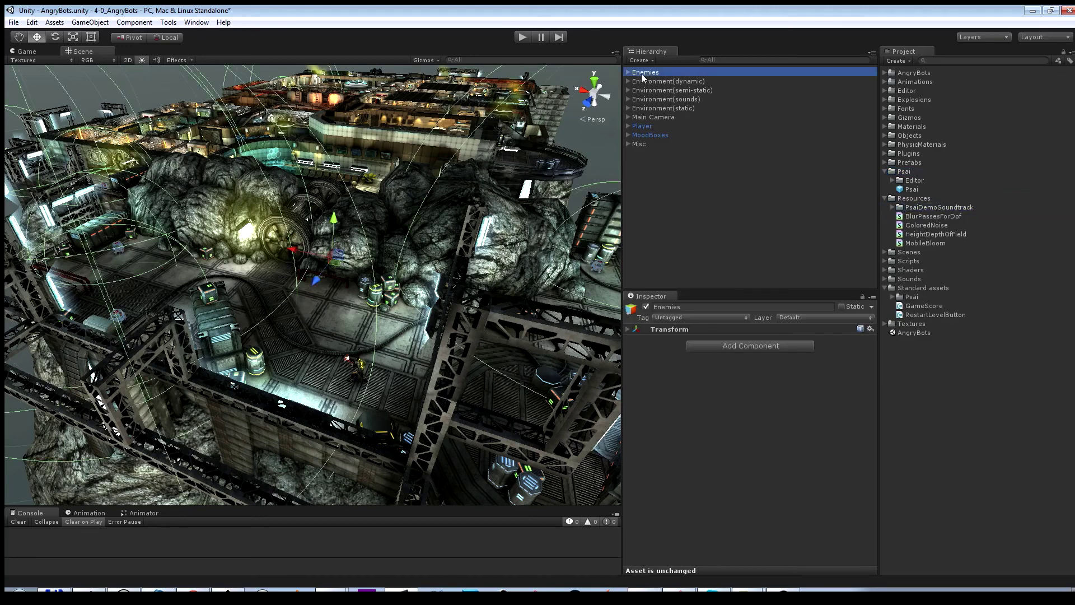
{"action": "left_click", "coordinate": [629, 71]}
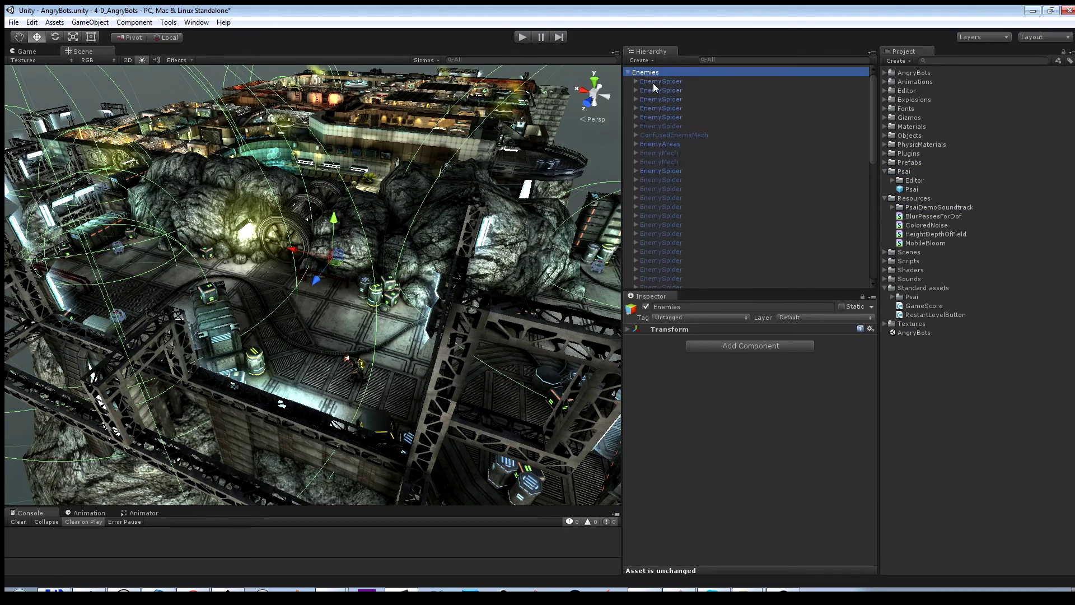
{"action": "left_click", "coordinate": [653, 83]}
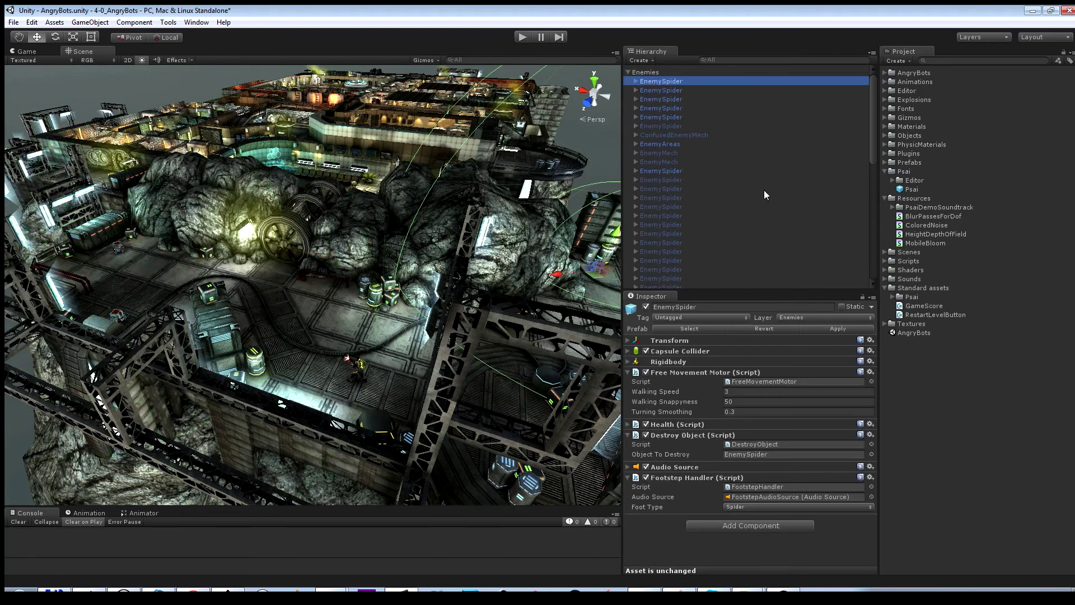
{"action": "left_click", "coordinate": [703, 191]}
{"action": "scroll", "coordinate": [714, 214], "scroll_direction": "down", "scroll_amount": 5}
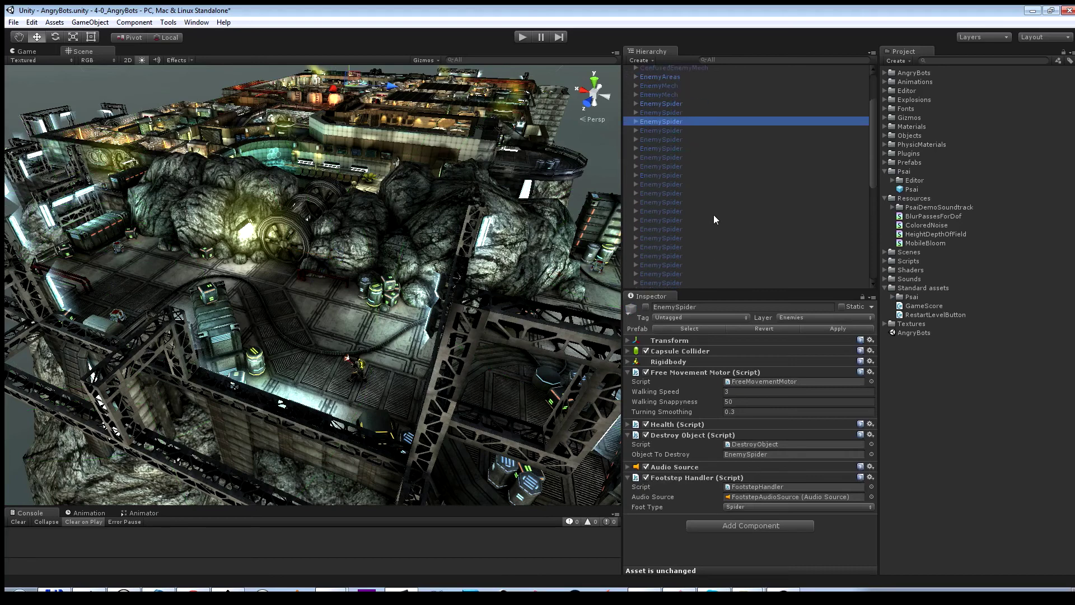
{"action": "scroll", "coordinate": [714, 215], "scroll_direction": "up", "scroll_amount": 5}
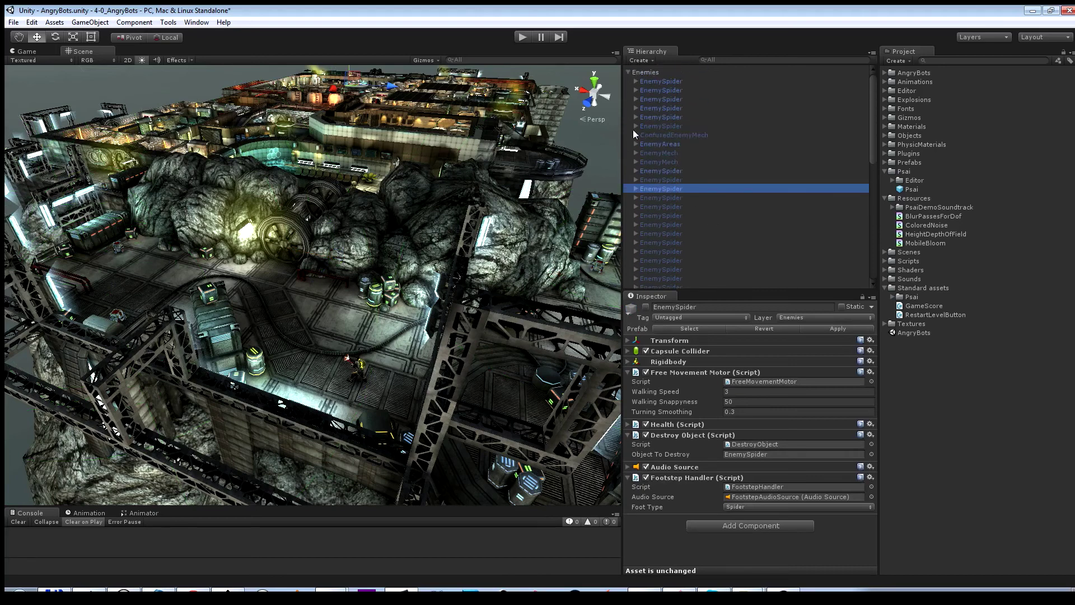
{"action": "left_click", "coordinate": [628, 73]}
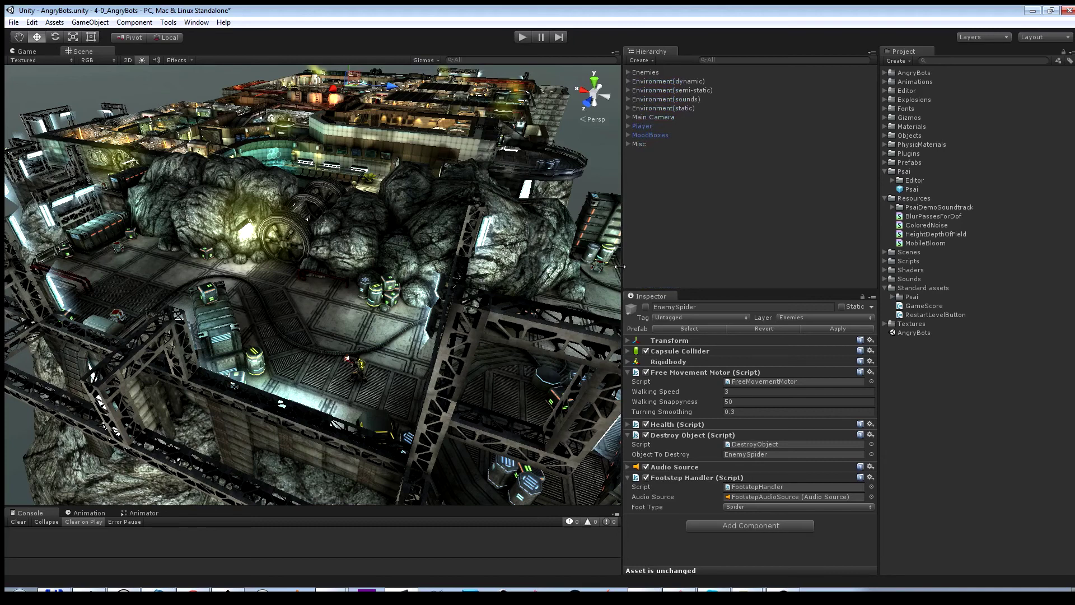
{"action": "left_click", "coordinate": [918, 300]}
{"action": "left_click", "coordinate": [935, 288]}
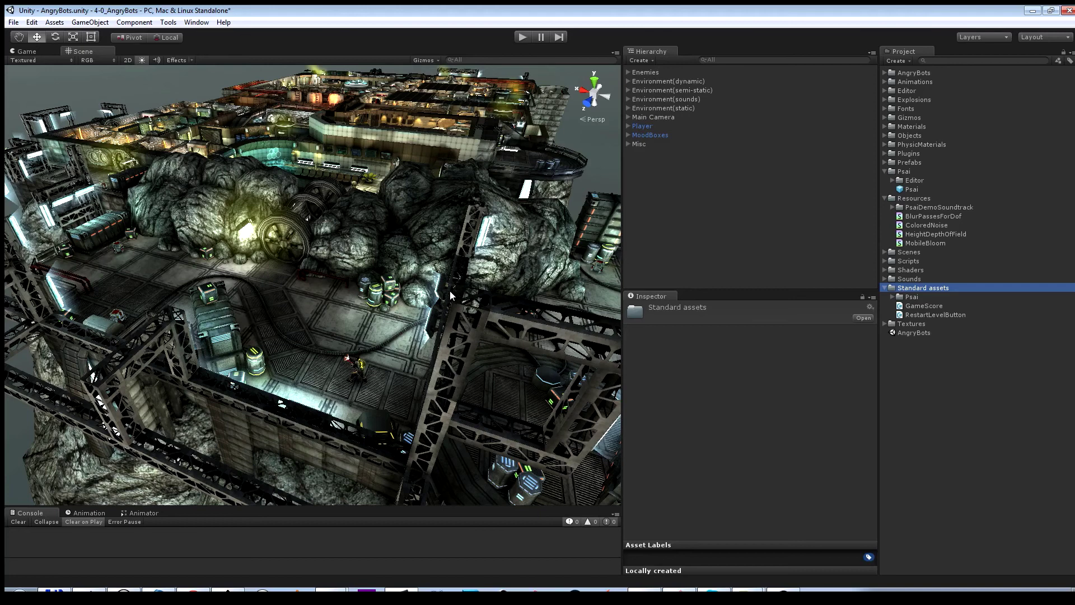
{"action": "left_click", "coordinate": [674, 206]}
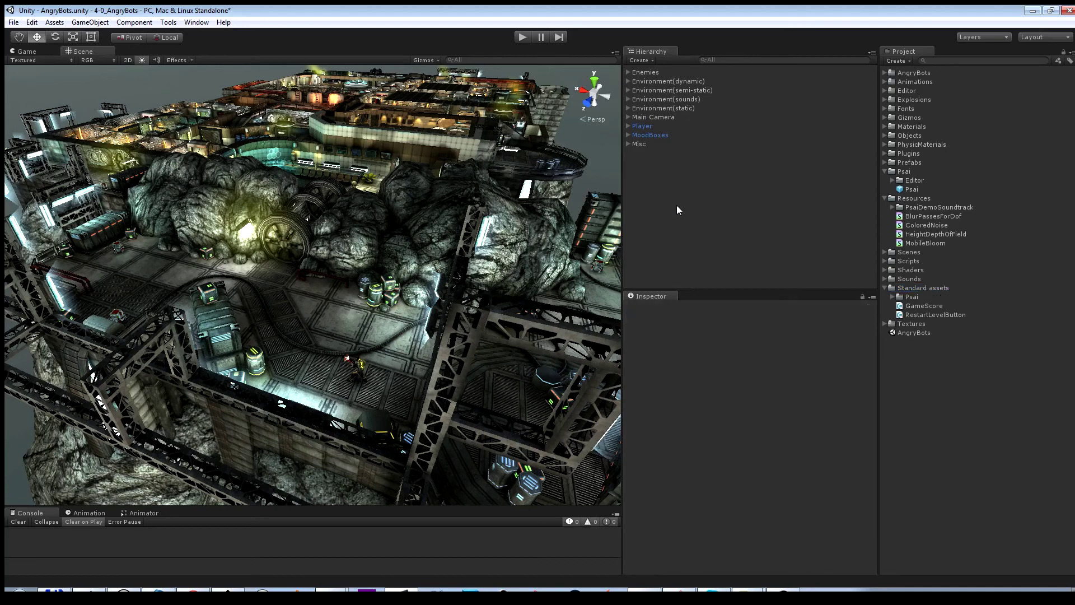
- Add the Psai prefab from the Psai folder to the scene and widen the space for its settings
{"action": "left_click", "coordinate": [912, 190]}
{"action": "left_click_drag", "start_coordinate": [912, 190], "coordinate": [709, 201]}
{"action": "left_click_drag", "start_coordinate": [621, 227], "coordinate": [511, 230]}
- Assign the soundtrack file from the PsaiDemoSoundtrack folder to the Psai Soundtrack Loader component
{"action": "left_click", "coordinate": [519, 383]}
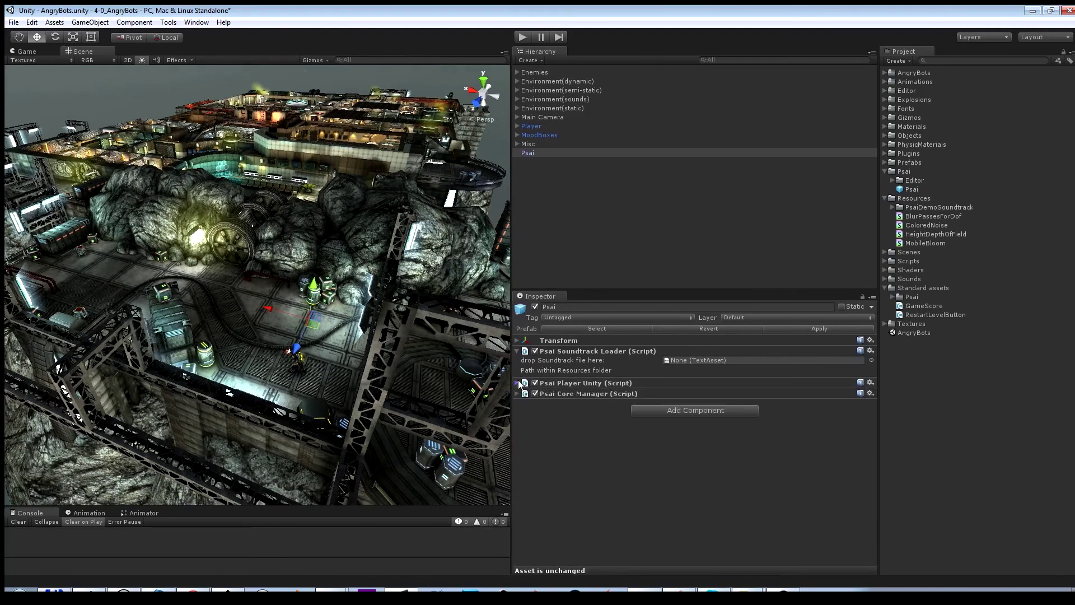
{"action": "left_click_drag", "start_coordinate": [514, 412], "coordinate": [485, 412]}
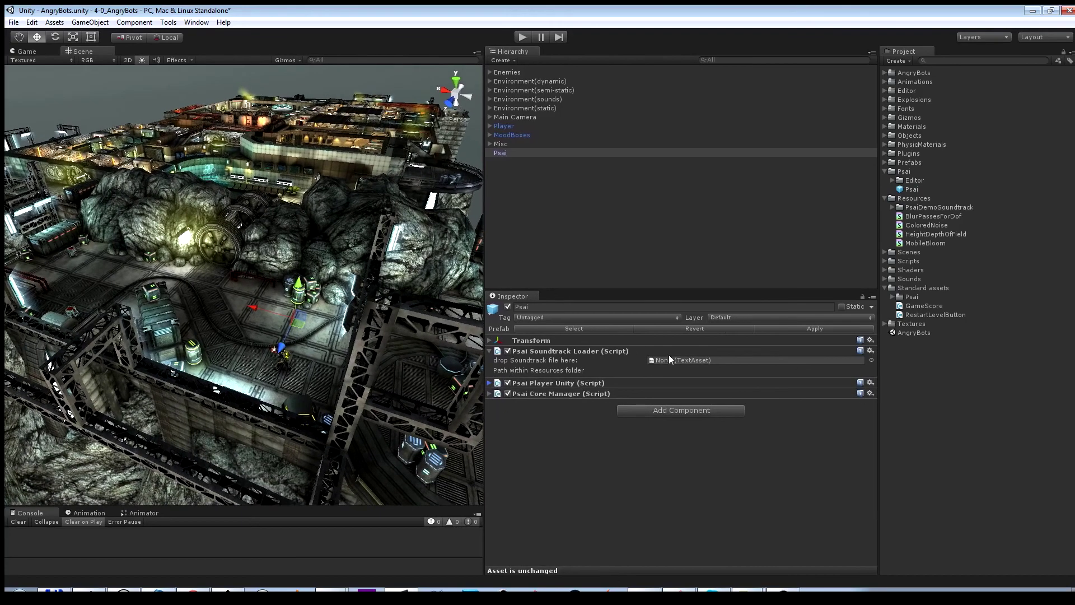
{"action": "left_click", "coordinate": [892, 208]}
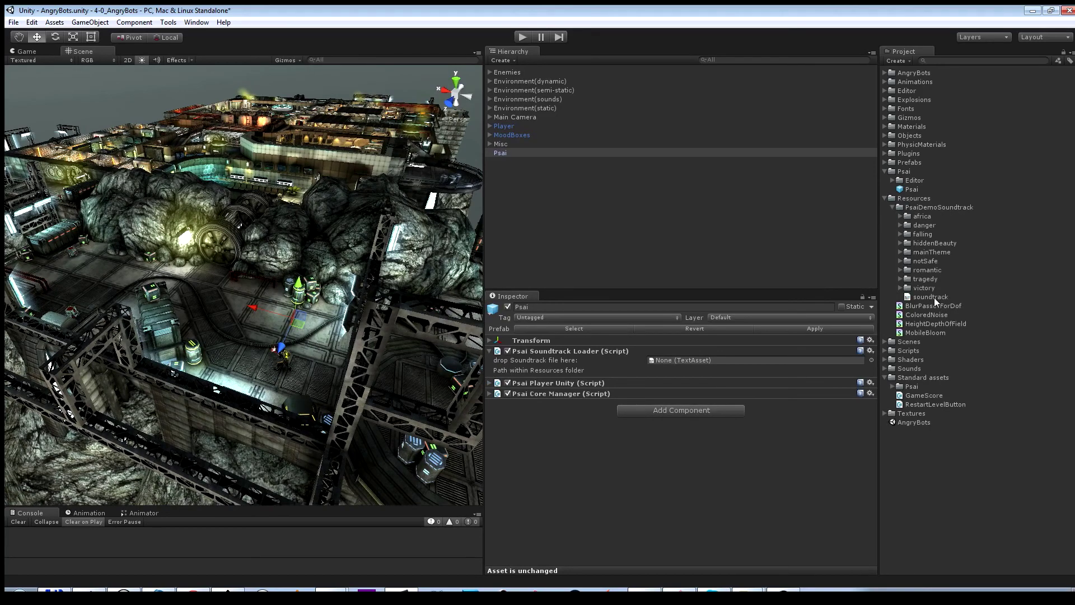
{"action": "left_click_drag", "start_coordinate": [936, 297], "coordinate": [698, 360]}
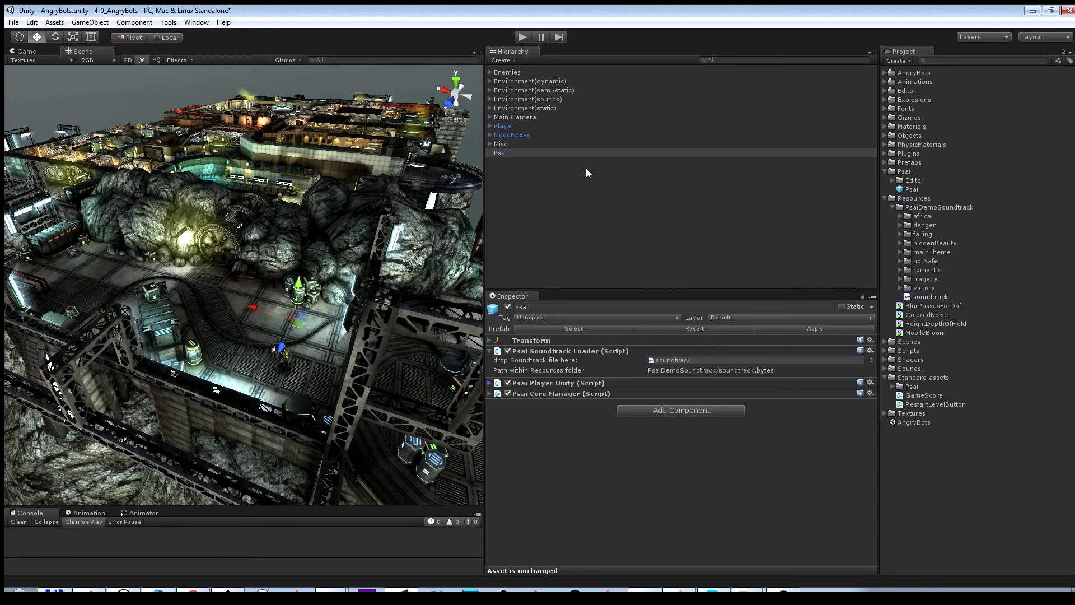
- Run the game and expand the Psai Player Unity component's settings
{"action": "left_click", "coordinate": [523, 37]}
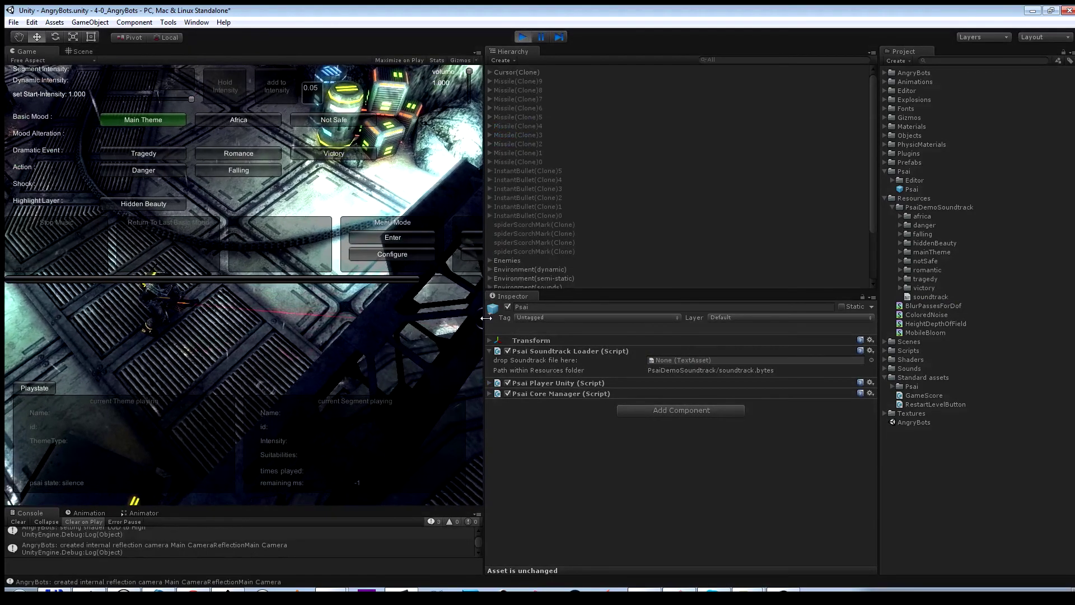
{"action": "left_click_drag", "start_coordinate": [486, 318], "coordinate": [576, 317]}
{"action": "left_click", "coordinate": [581, 383]}
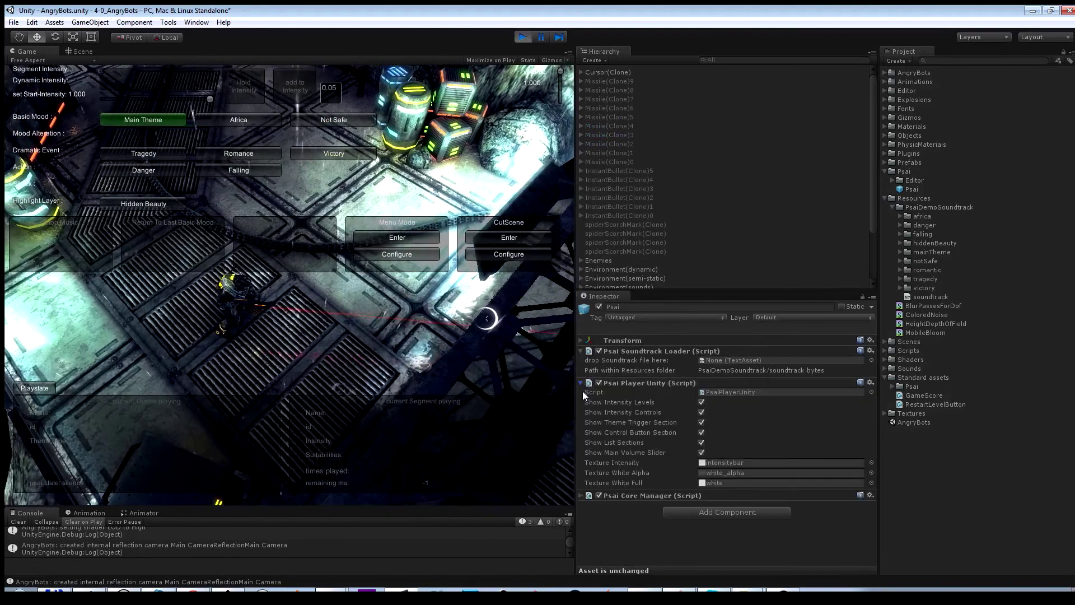
- While the game runs, turn off the player's intensity levels, intensity controls, theme trigger section, control button section and main volume slider
{"action": "left_click", "coordinate": [701, 412]}
{"action": "left_click", "coordinate": [701, 402]}
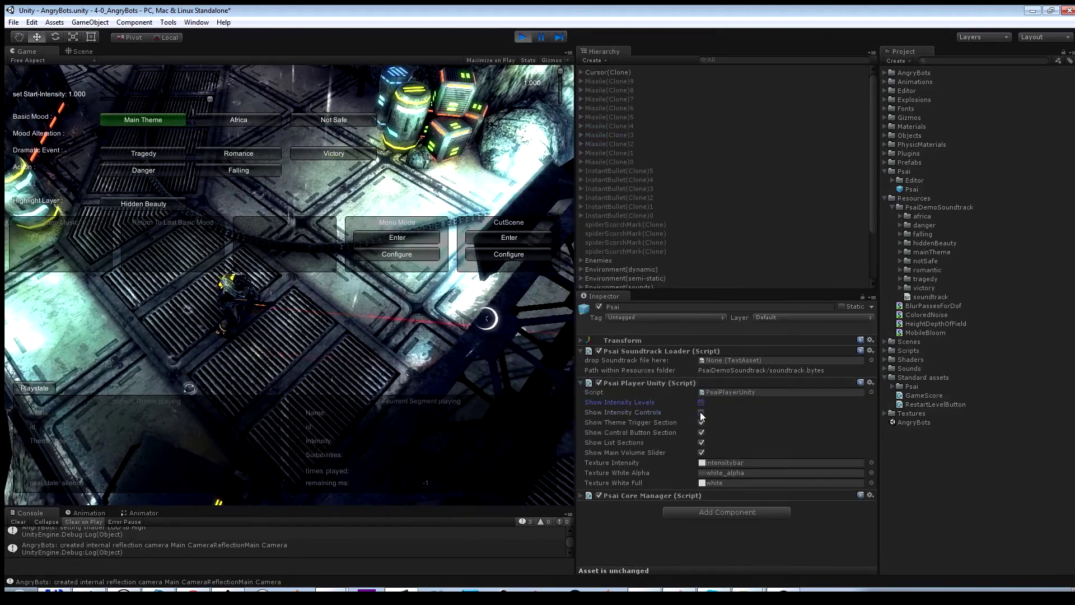
{"action": "left_click", "coordinate": [701, 422]}
{"action": "left_click", "coordinate": [701, 432]}
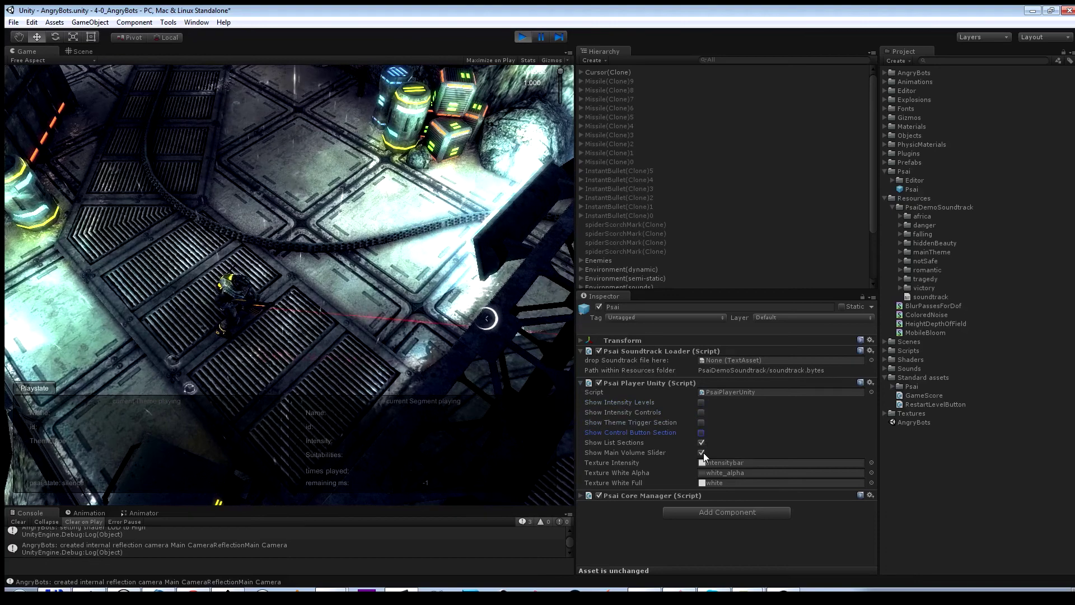
{"action": "left_click", "coordinate": [702, 452]}
{"action": "left_click_drag", "start_coordinate": [576, 274], "coordinate": [591, 274]}
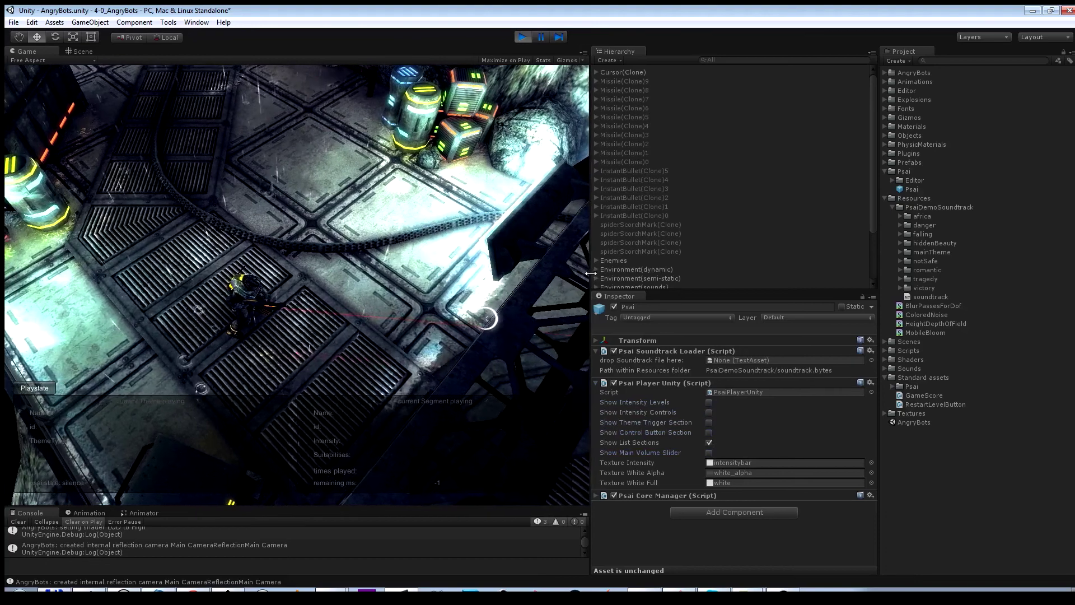
- Switch the in-game Psai player to the list view and show the segments of the Africa and Not Safe themes
{"action": "left_click", "coordinate": [33, 388]}
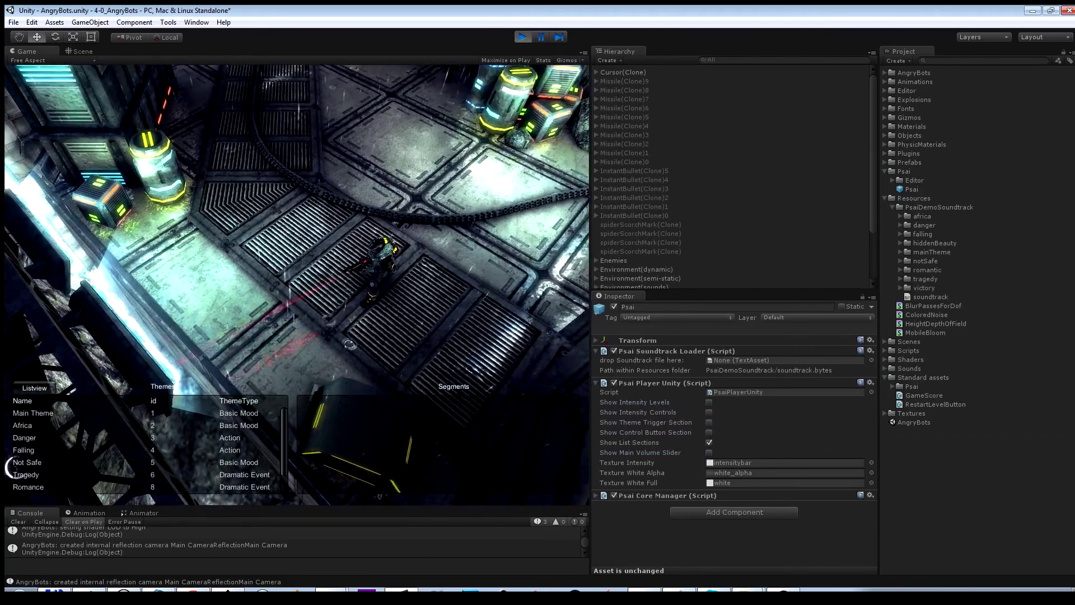
{"action": "left_click", "coordinate": [16, 425]}
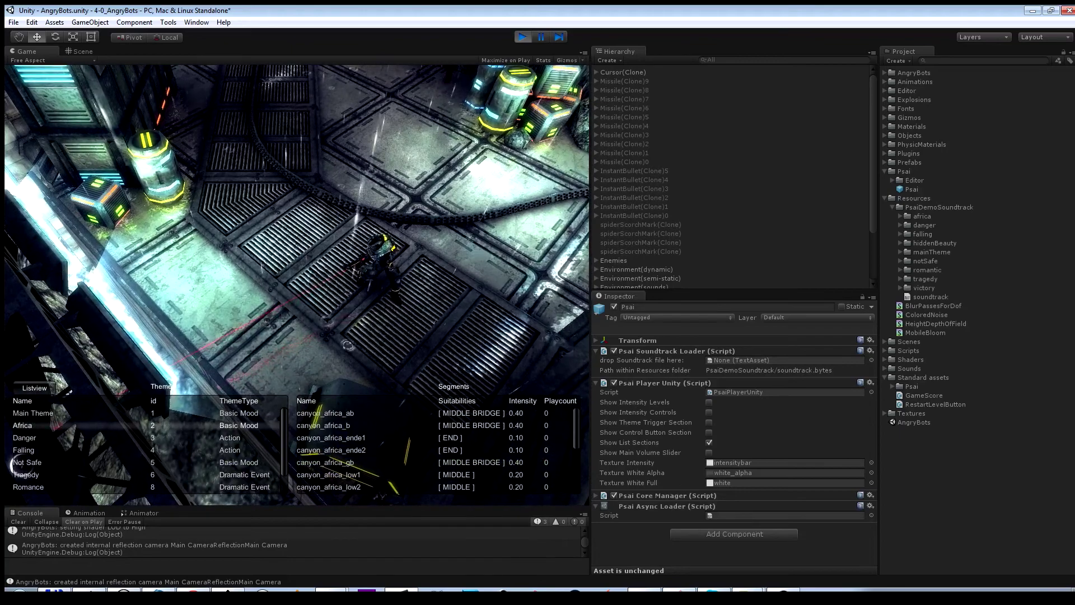
{"action": "left_click", "coordinate": [27, 462]}
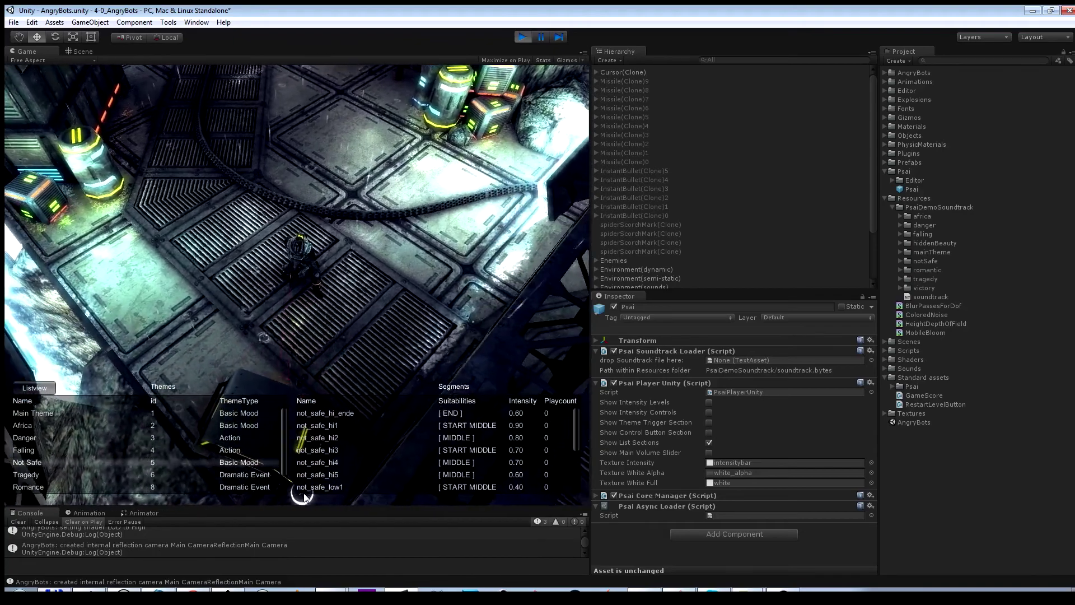
- Play the not_safe_low1 segment while walking the character through the level, and stop the game
{"action": "left_click", "coordinate": [317, 491]}
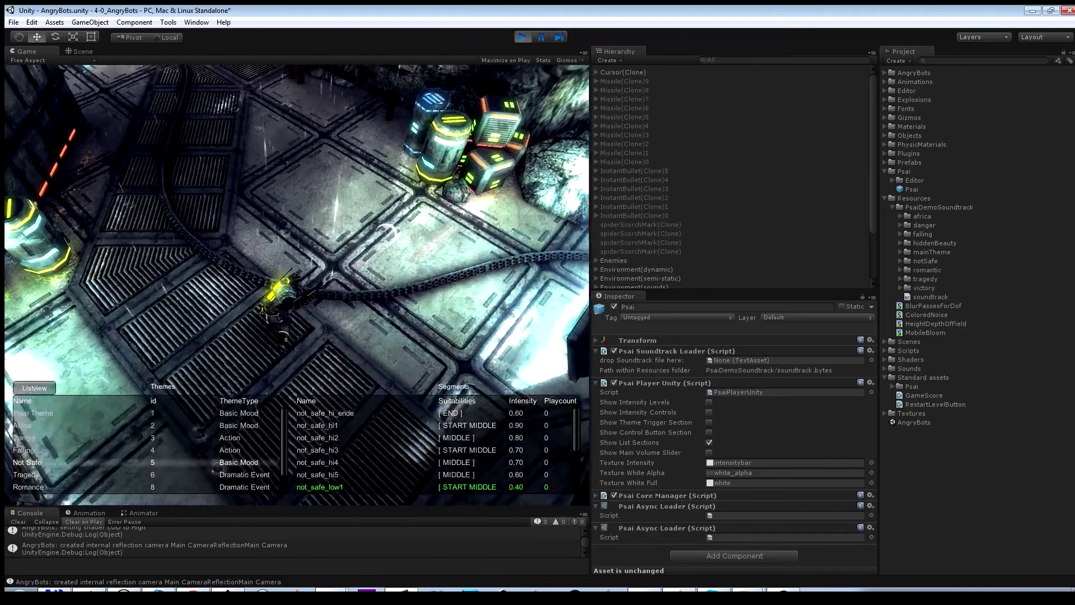
{"action": "key", "text": "w"}
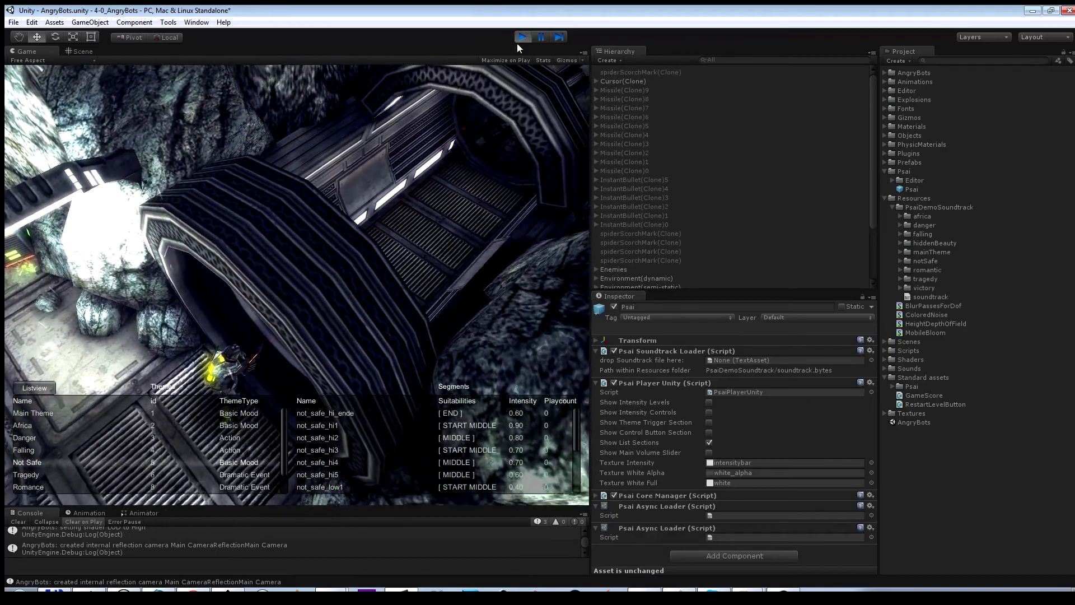
{"action": "left_click", "coordinate": [522, 37]}
{"action": "key", "text": "ctrl+p"}
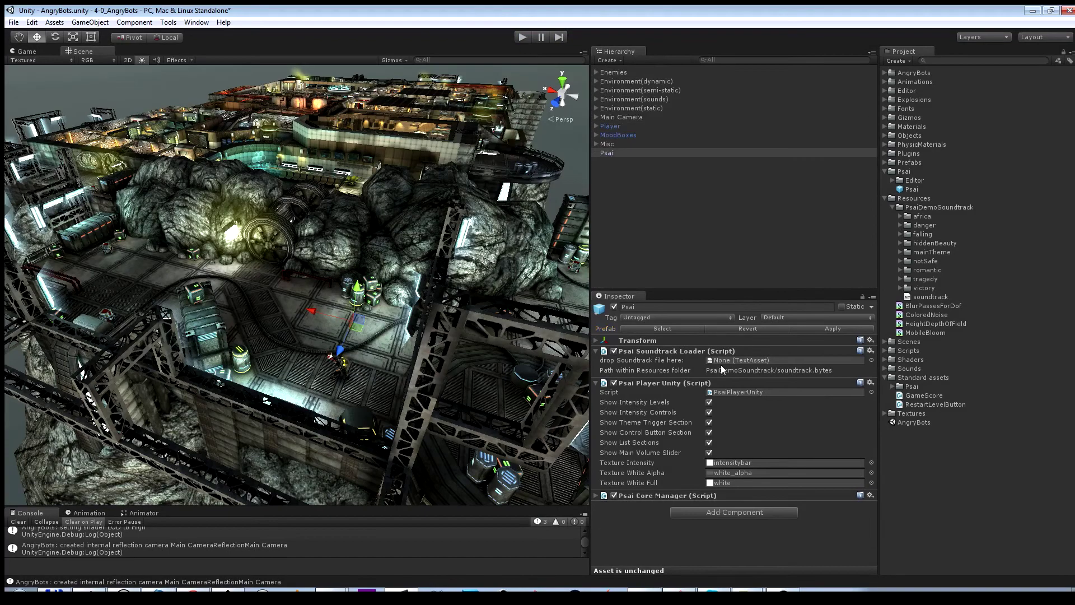
- In Psai Player Unity, turn off the list sections, control button section, theme trigger section, intensity controls and main volume slider
{"action": "left_click", "coordinate": [709, 442]}
{"action": "left_click", "coordinate": [709, 432]}
{"action": "left_click", "coordinate": [709, 423]}
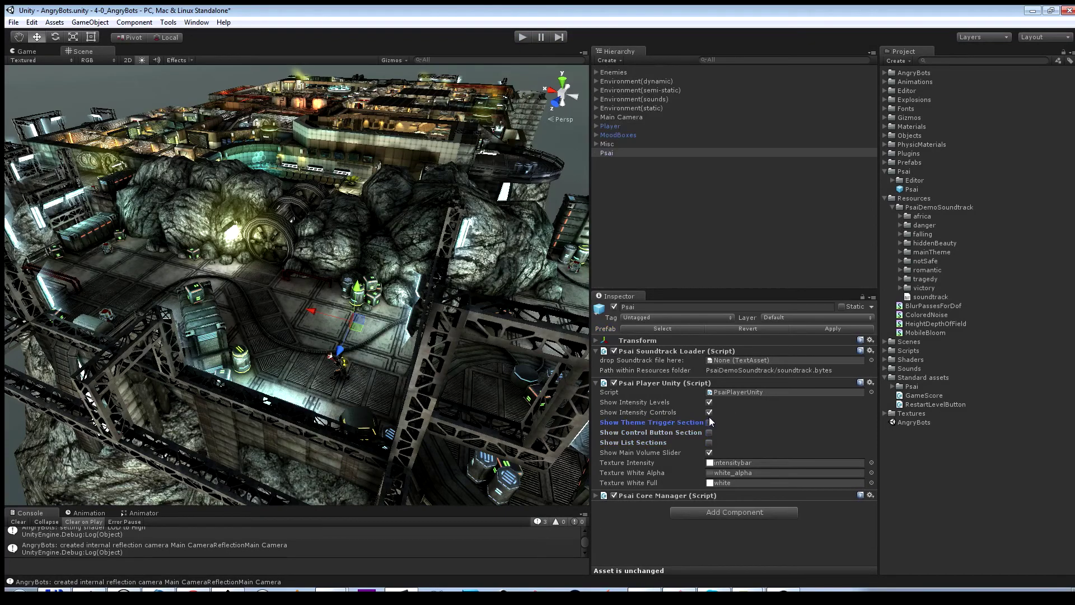
{"action": "left_click", "coordinate": [709, 412]}
{"action": "left_click", "coordinate": [709, 452]}
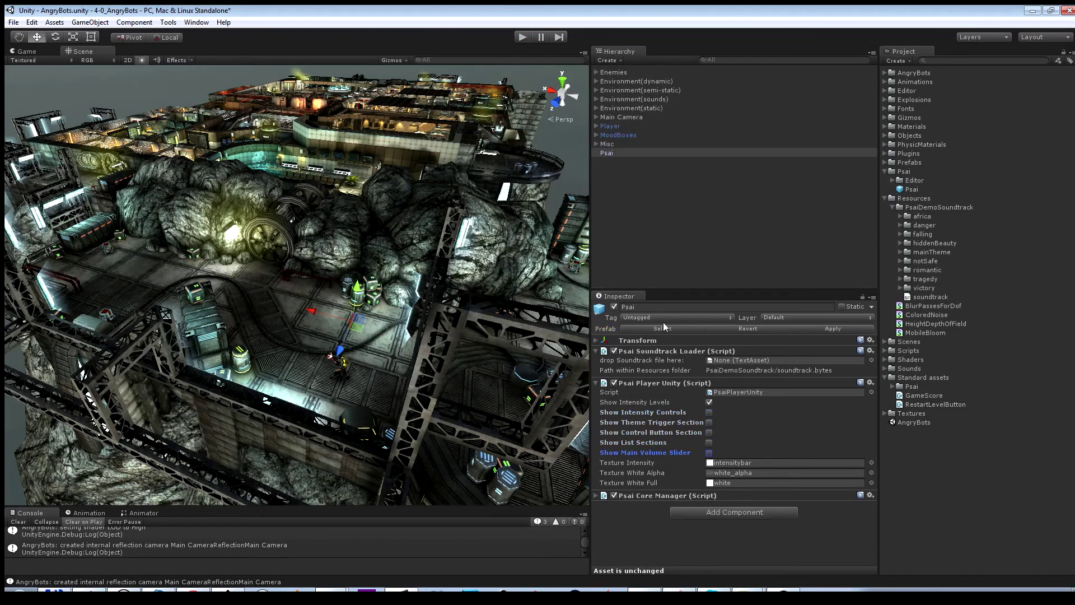
- Make more room for the project files and expand the Psai Scripts folder in Standard assets to show the Trigger scripts
{"action": "left_click_drag", "start_coordinate": [591, 268], "coordinate": [443, 267]}
{"action": "left_click_drag", "start_coordinate": [883, 263], "coordinate": [633, 263]}
{"action": "left_click", "coordinate": [648, 386]}
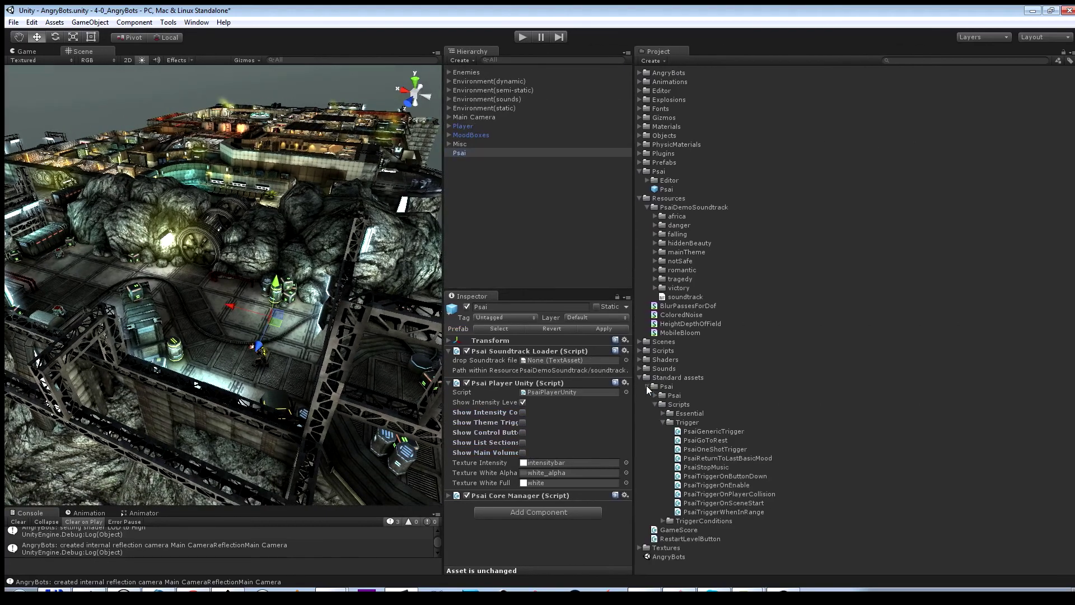
{"action": "left_click", "coordinate": [689, 423]}
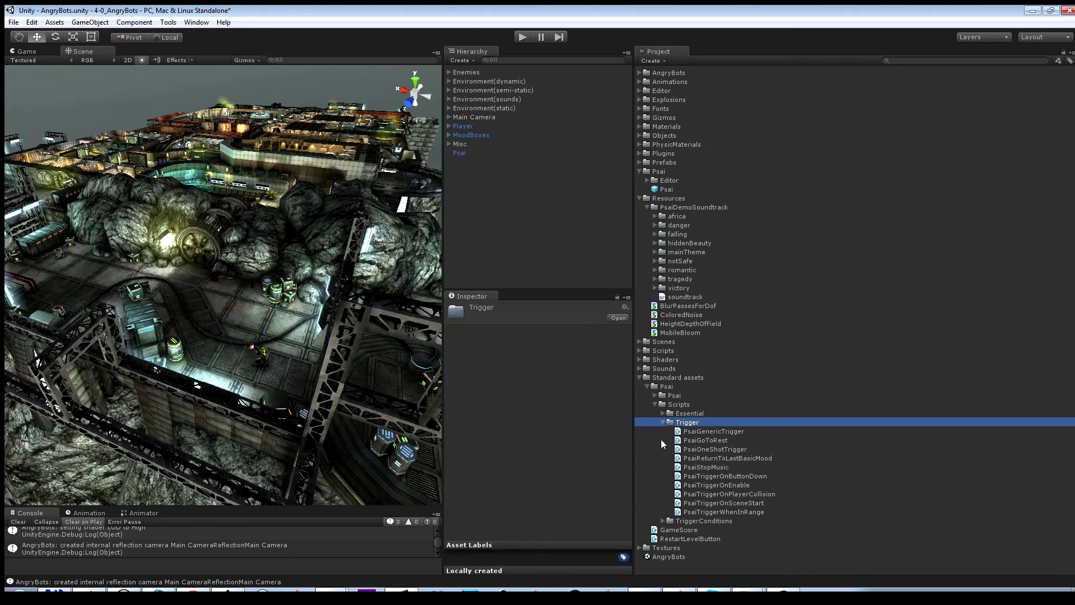
{"action": "left_click_drag", "start_coordinate": [444, 256], "coordinate": [386, 253]}
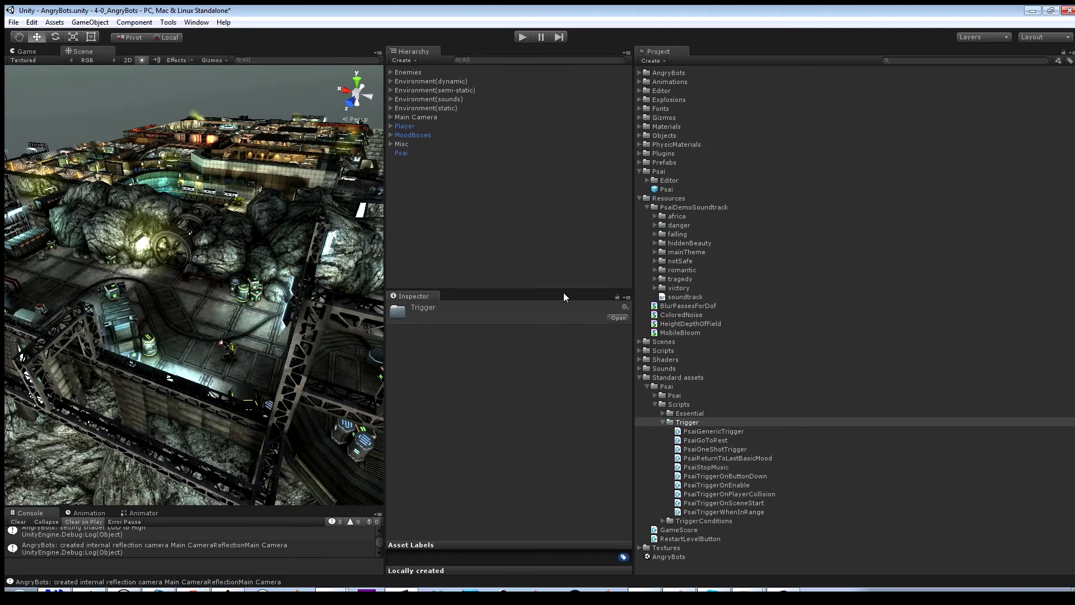
- Create an empty game object in the scene and name it MyPsaiMusicOnStart
{"action": "left_click", "coordinate": [519, 252]}
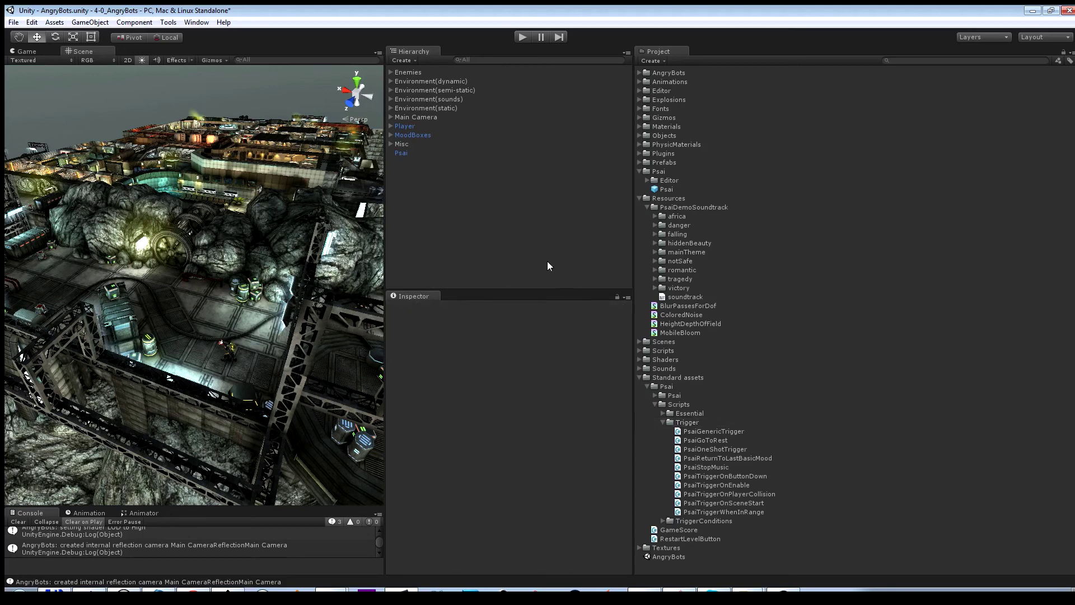
{"action": "right_click", "coordinate": [485, 242]}
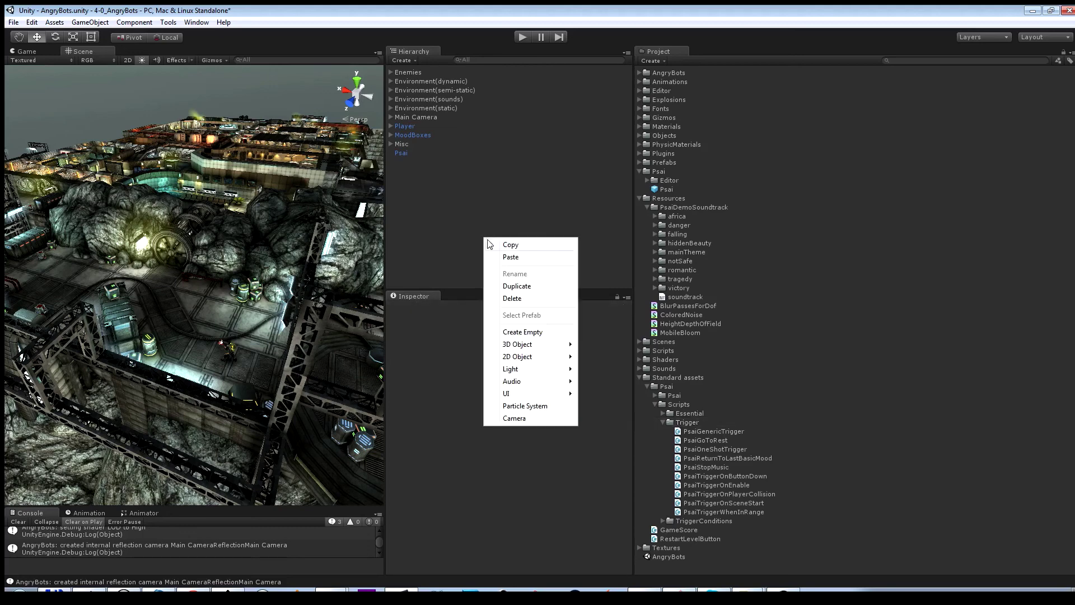
{"action": "left_click", "coordinate": [529, 332]}
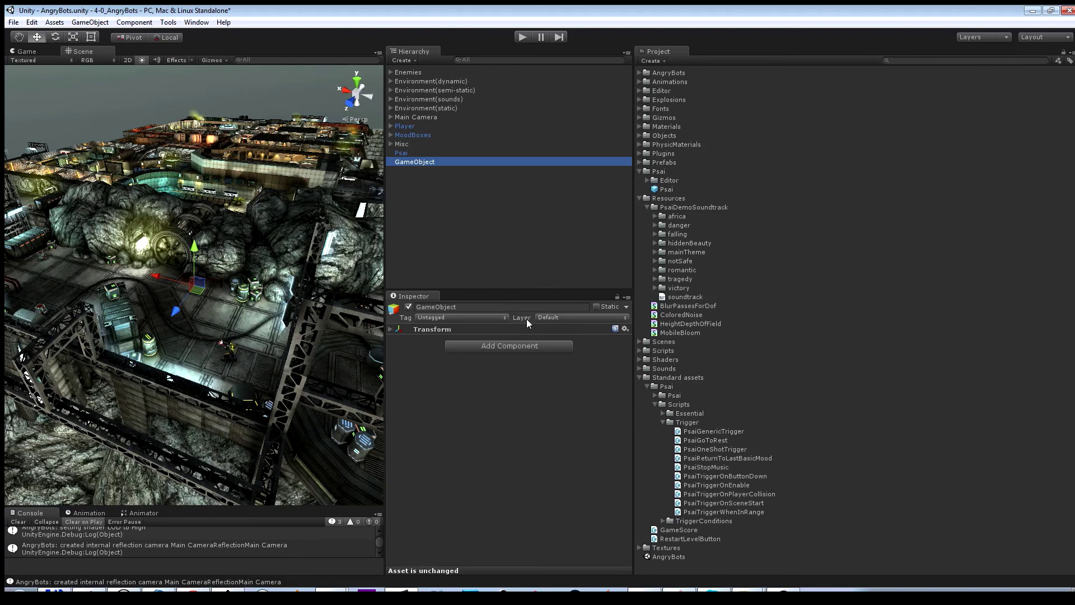
{"action": "key", "text": "F2"}
{"action": "type", "text": "M"}
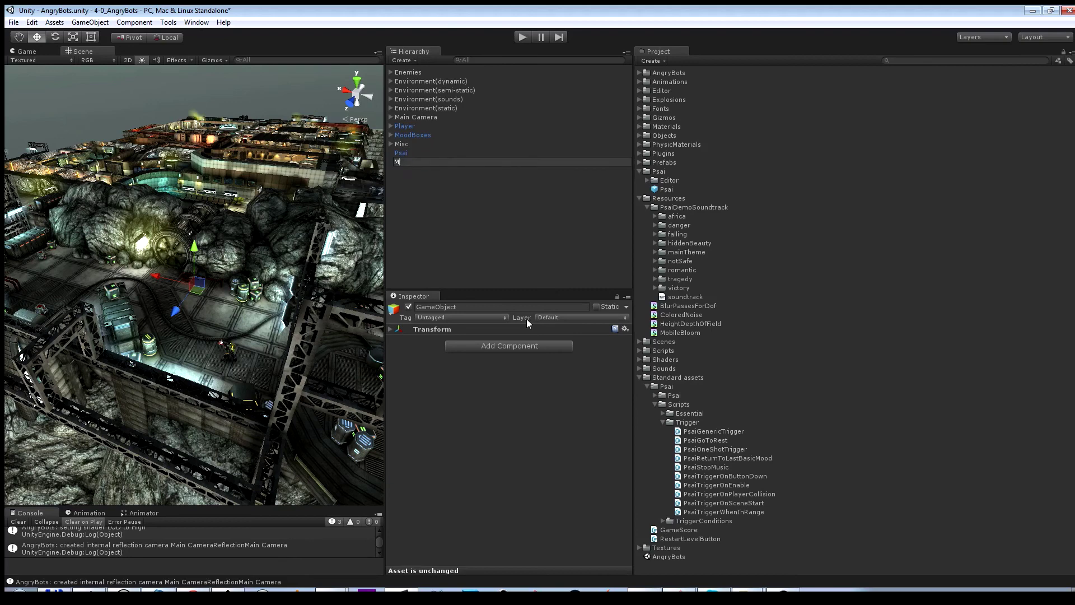
{"action": "type", "text": "yPsaiMusicOnstart"}
{"action": "key", "text": "BackSpace"}
{"action": "key", "text": "BackSpace"}
{"action": "key", "text": "BackSpace"}
{"action": "key", "text": "BackSpace"}
{"action": "key", "text": "BackSpace"}
{"action": "type", "text": "Start"}
{"action": "key", "text": "Return"}
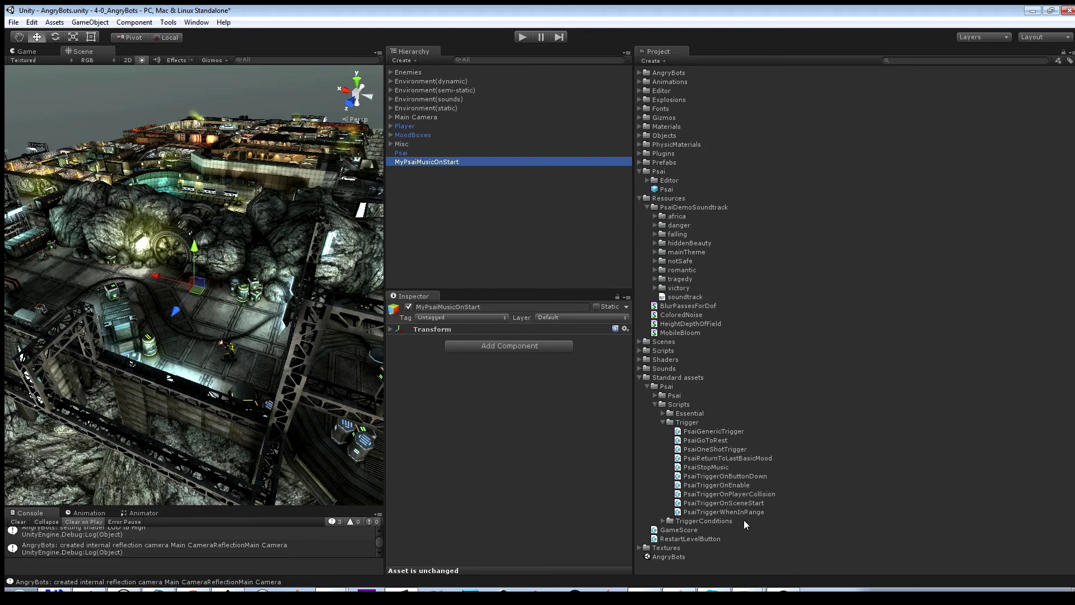
- Attach the PsaiTriggerOnSceneStart script to MyPsaiMusicOnStart, with theme ID 2 and an intensity of 0.54
{"action": "left_click_drag", "start_coordinate": [743, 507], "coordinate": [458, 162]}
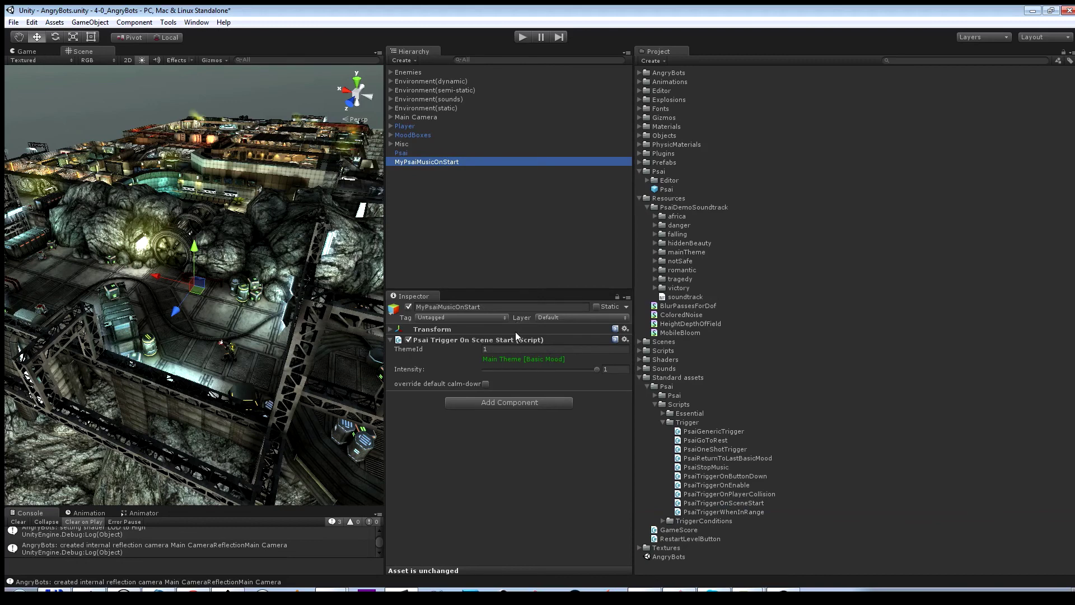
{"action": "left_click", "coordinate": [506, 350]}
{"action": "type", "text": "2"}
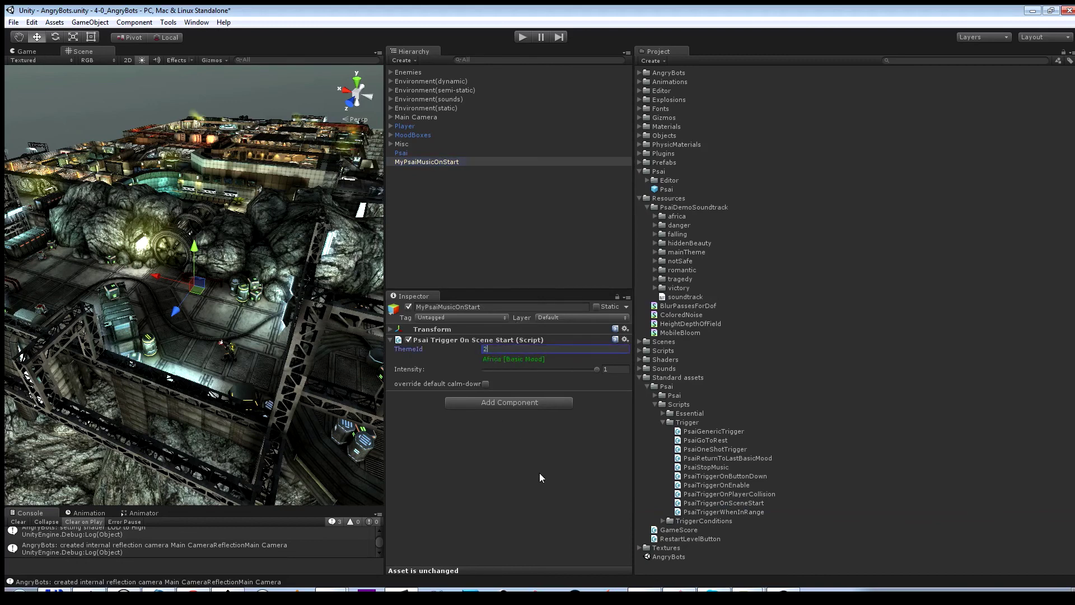
{"action": "left_click", "coordinate": [548, 476]}
{"action": "left_click_drag", "start_coordinate": [597, 371], "coordinate": [586, 371]}
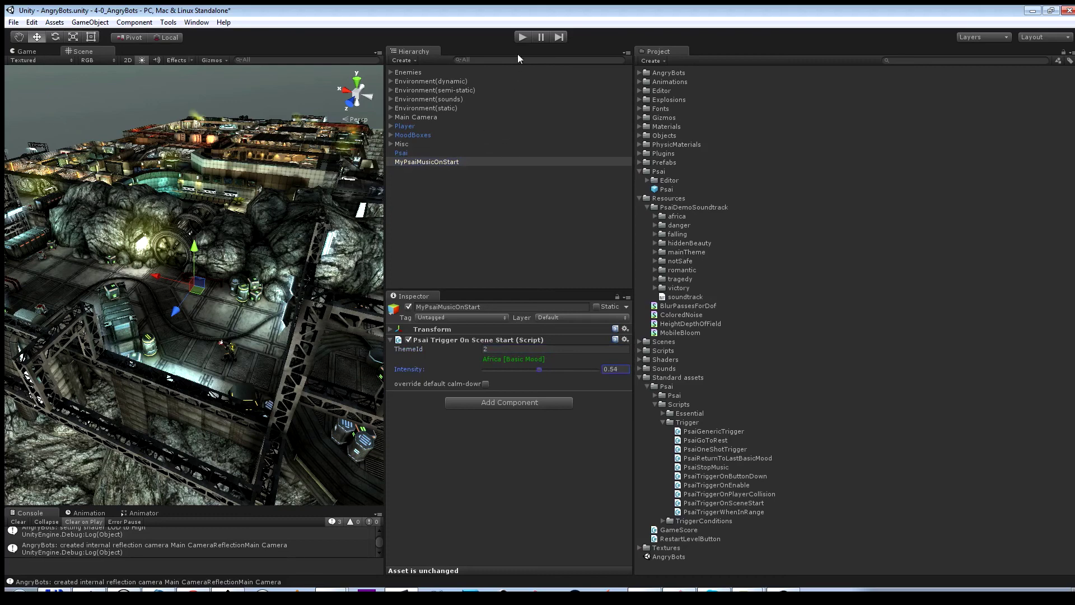
- Run the game with an enlarged game view, walk the character through the tunnel into the building to test the start music, and stop
{"action": "left_click", "coordinate": [521, 37]}
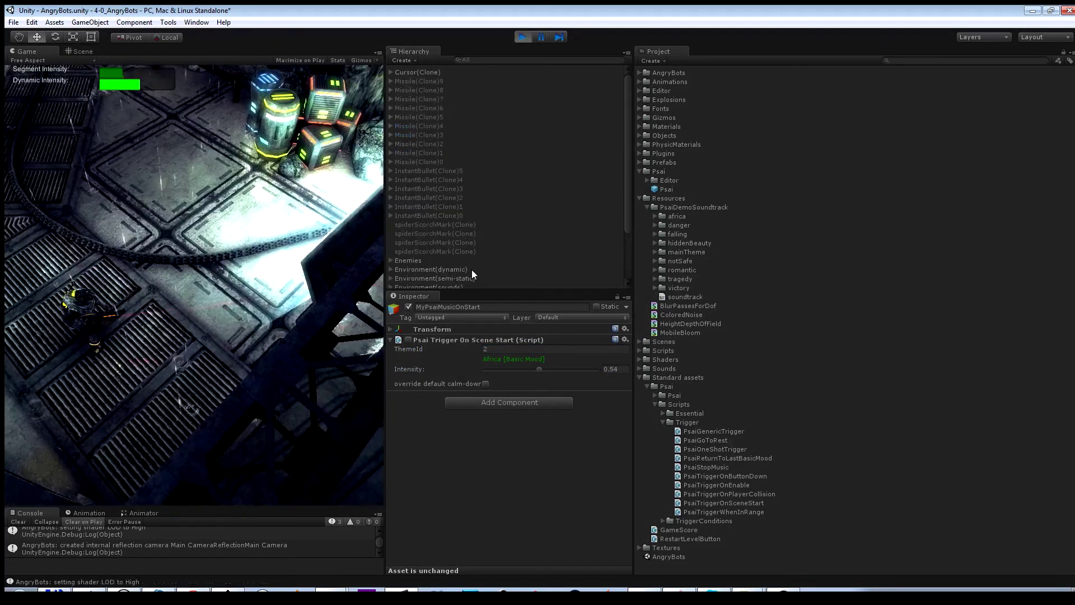
{"action": "left_click_drag", "start_coordinate": [386, 255], "coordinate": [757, 256]}
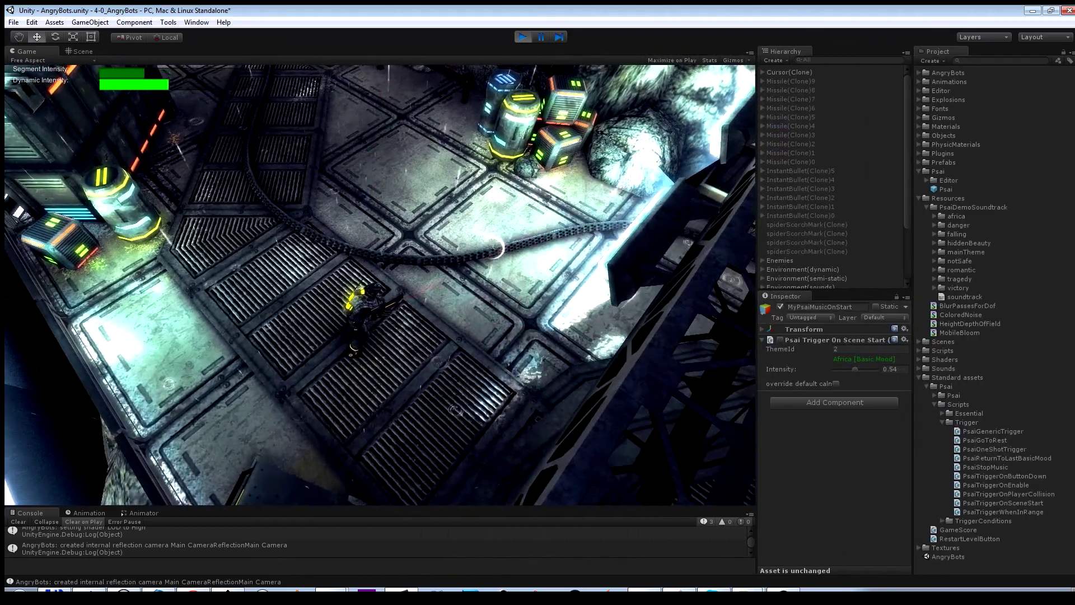
{"action": "key", "text": "d"}
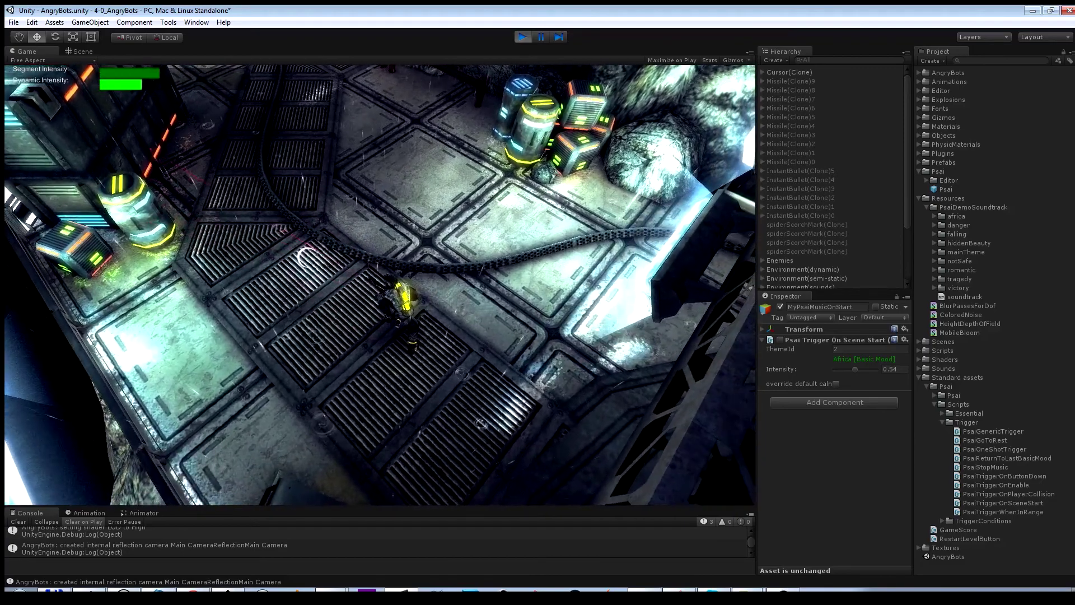
{"action": "key", "text": "w"}
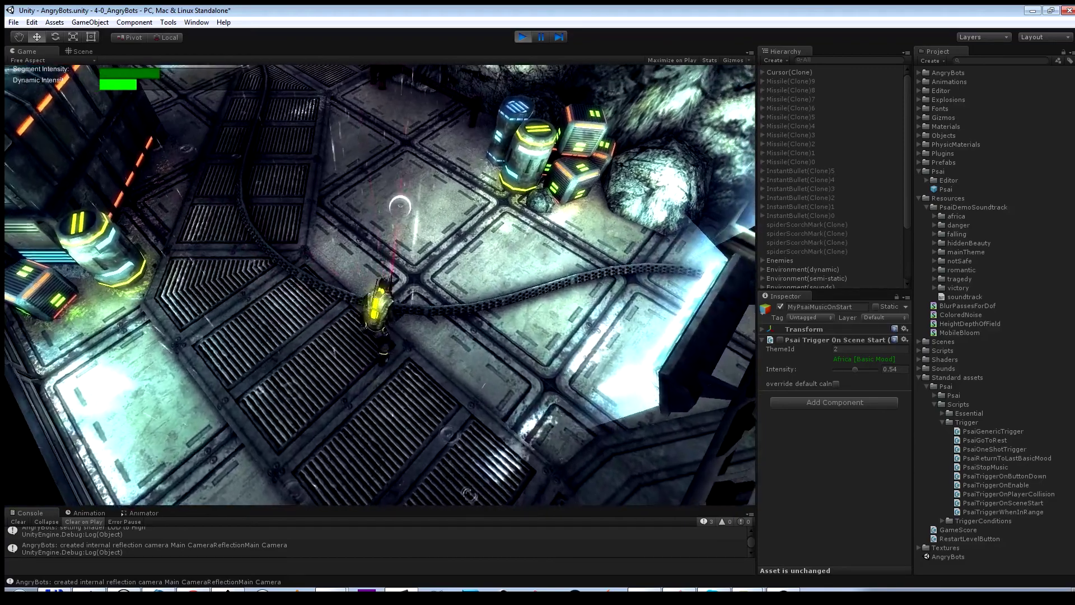
{"action": "key", "text": "a"}
{"action": "key", "text": "w"}
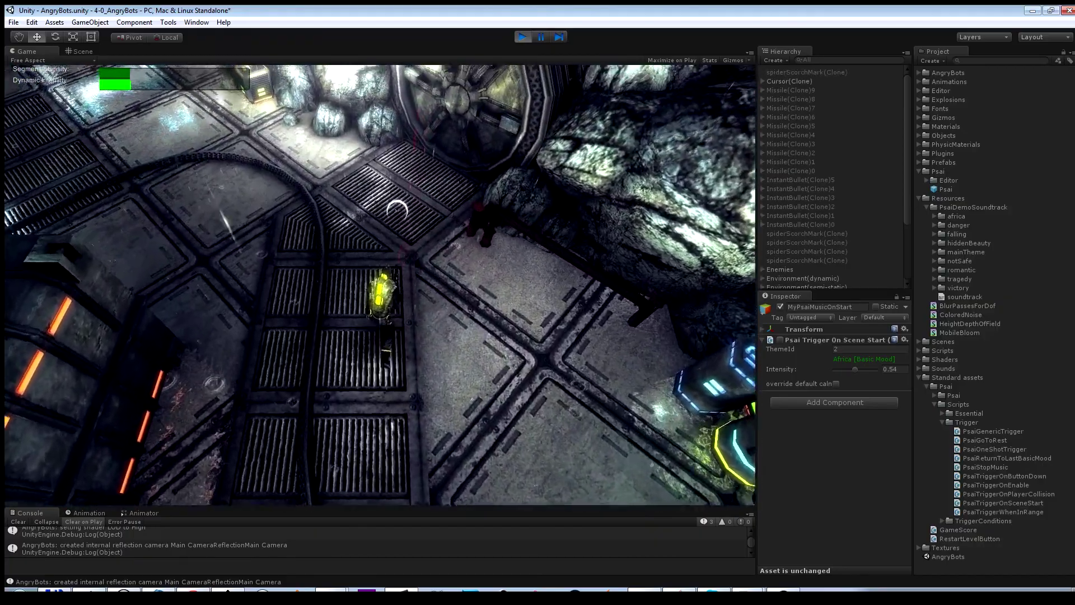
{"action": "key", "text": "w"}
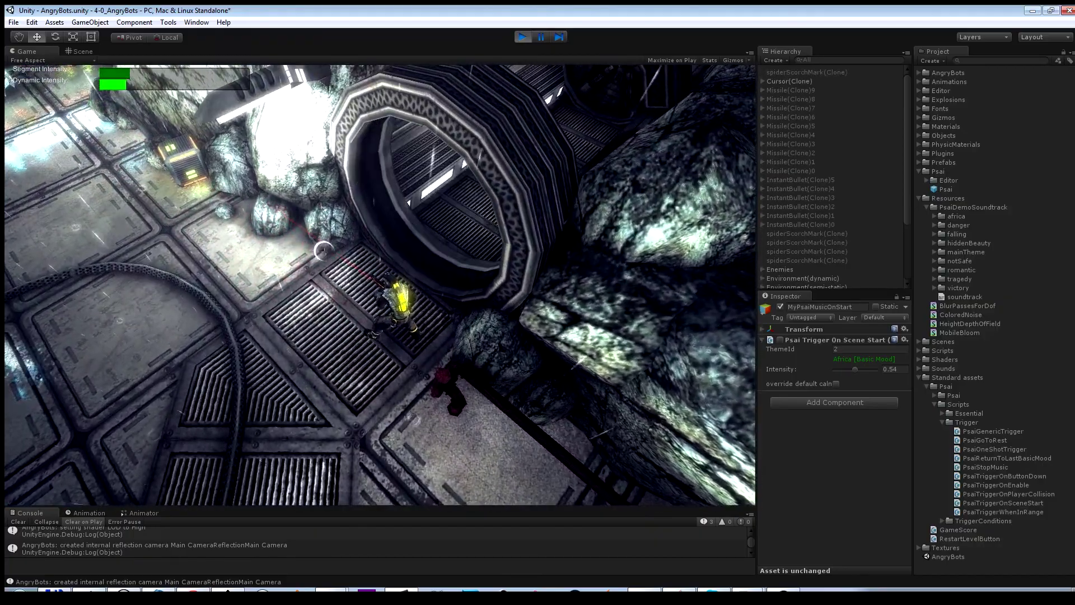
{"action": "key", "text": "w"}
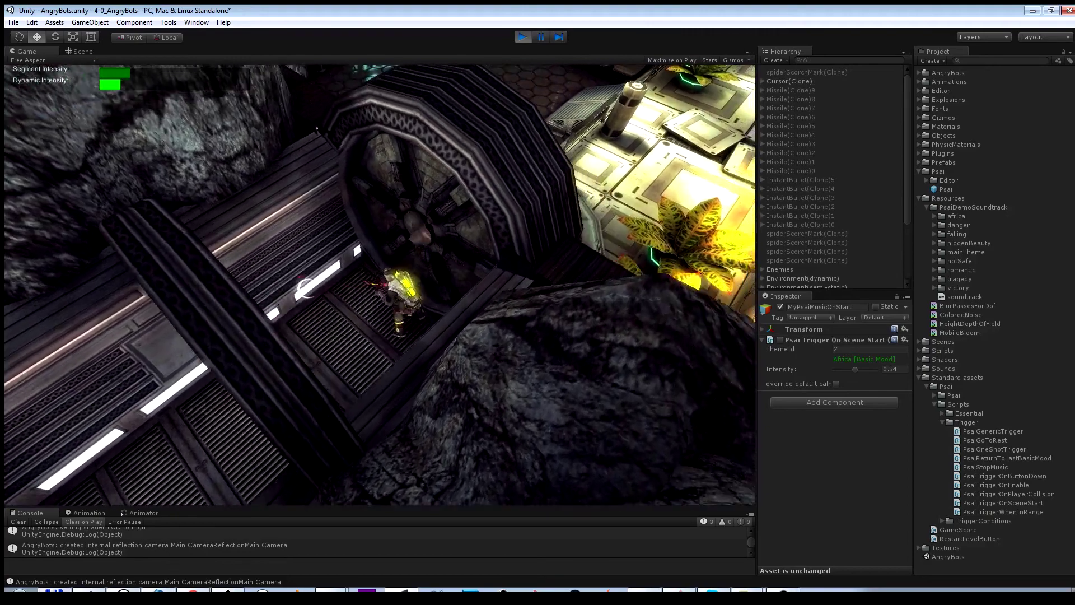
{"action": "key", "text": "w"}
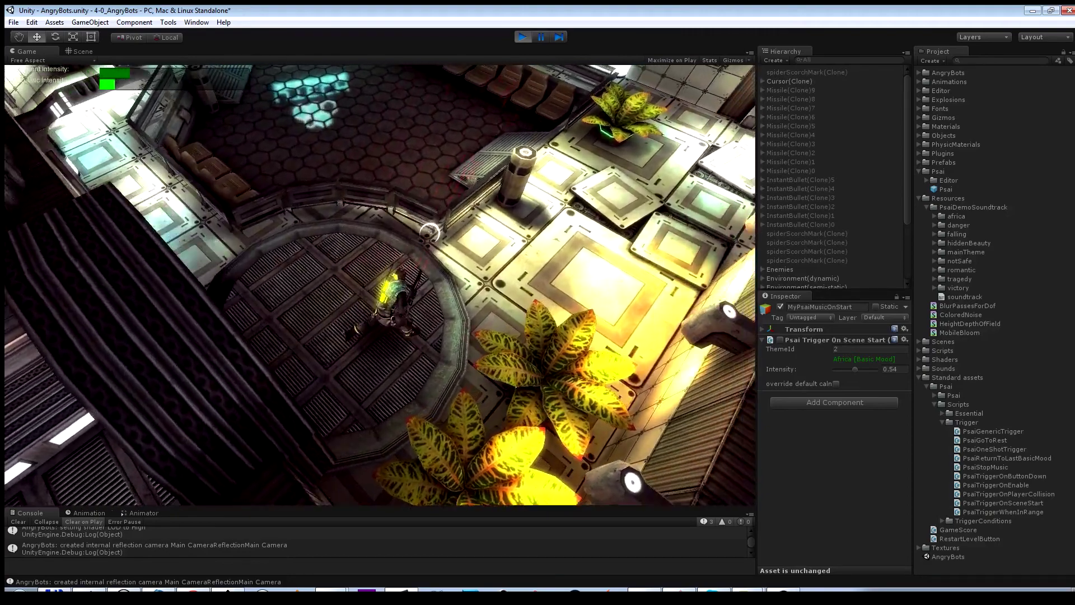
{"action": "key", "text": "w"}
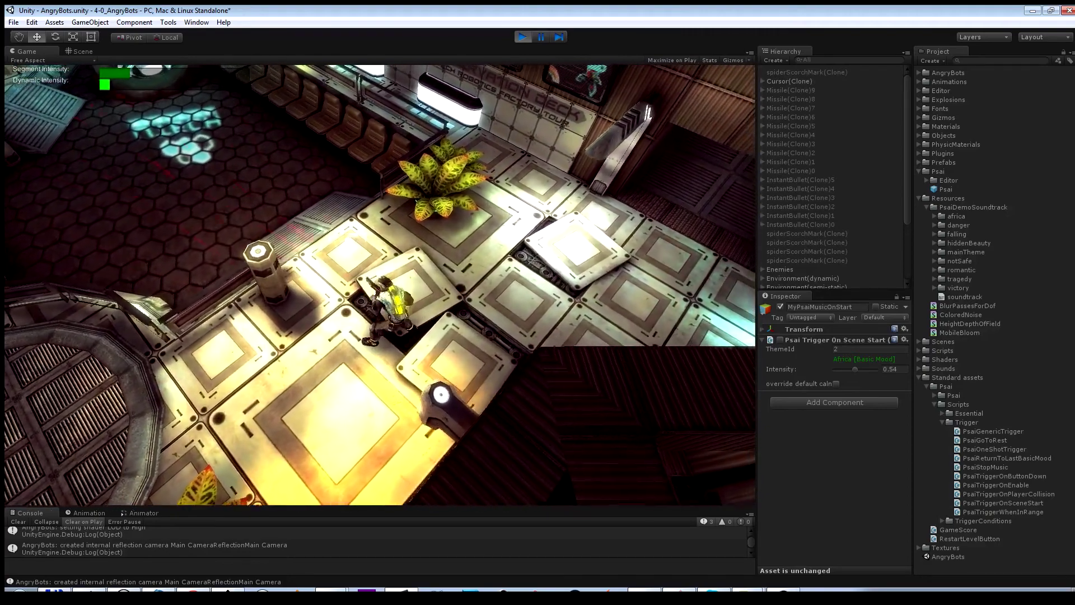
{"action": "key", "text": "a"}
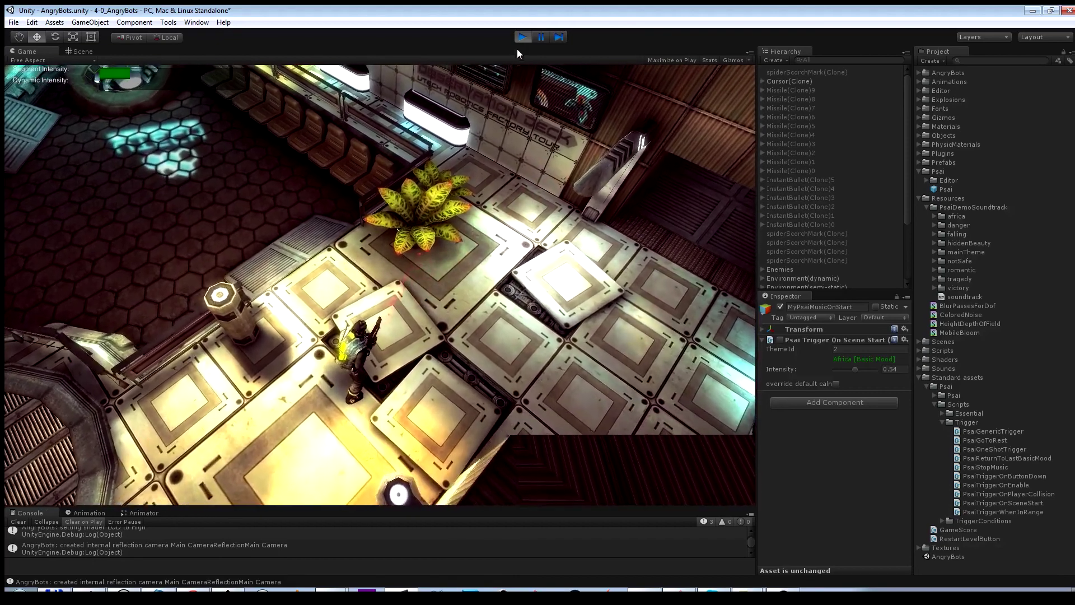
{"action": "left_click", "coordinate": [521, 37]}
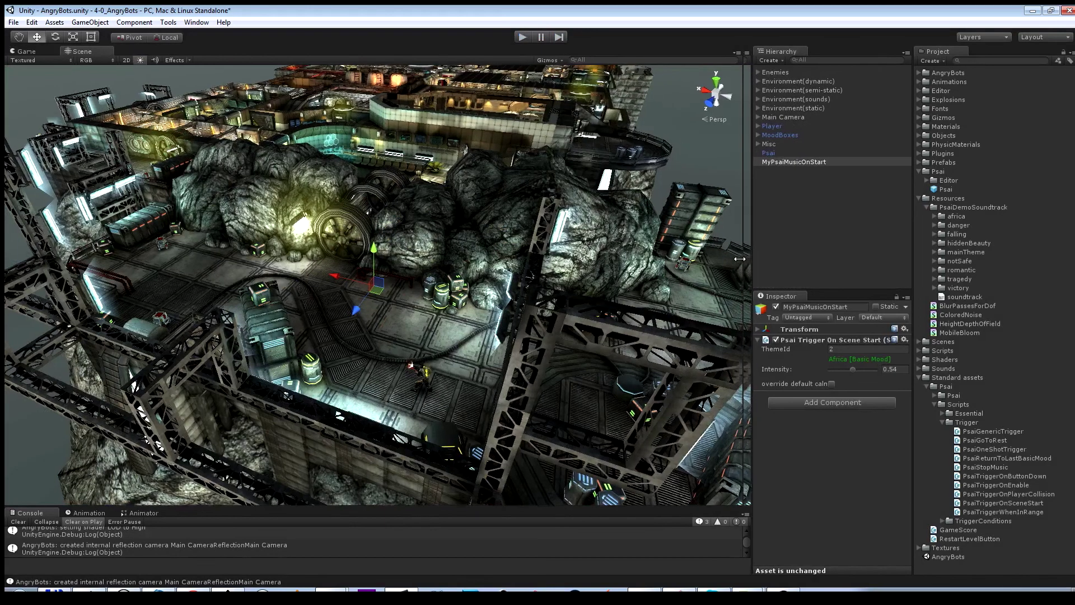
- Select the floor segment polySurface4901 inside the tunnel between the rocks
{"action": "left_click_drag", "start_coordinate": [756, 262], "coordinate": [510, 280]}
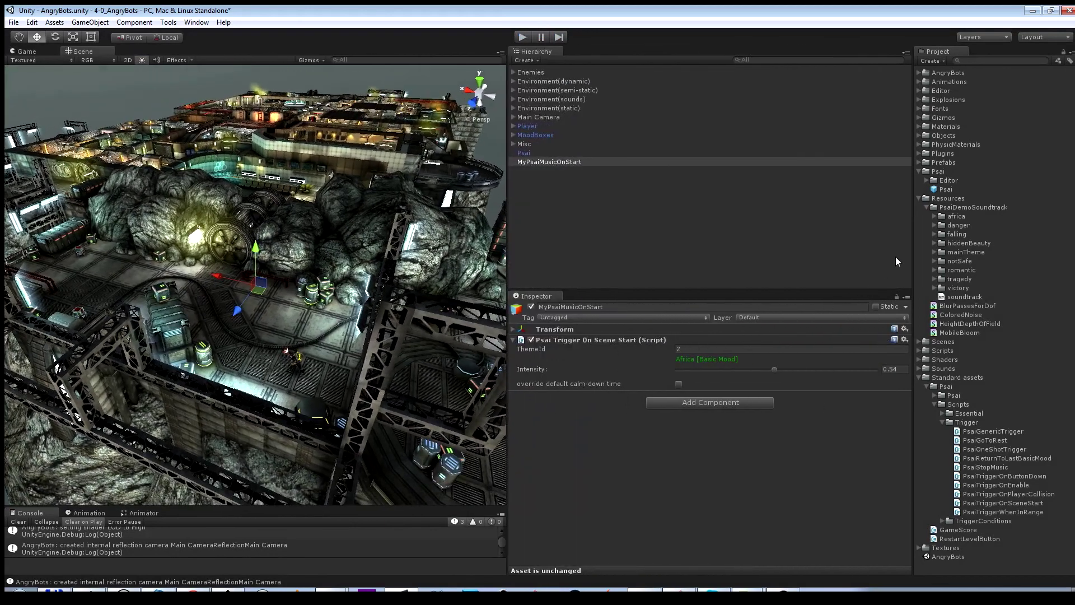
{"action": "scroll", "coordinate": [345, 224], "scroll_direction": "up", "scroll_amount": 5}
{"action": "middle_click_drag", "start_coordinate": [345, 224], "coordinate": [382, 337]}
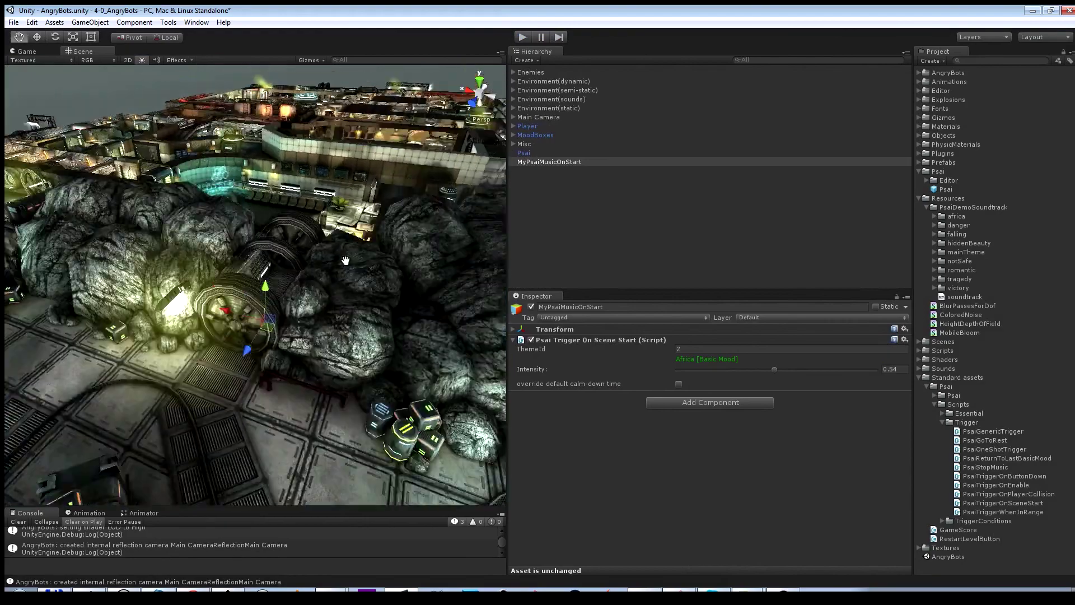
{"action": "scroll", "coordinate": [383, 337], "scroll_direction": "up", "scroll_amount": 5}
{"action": "left_click", "coordinate": [355, 430]}
{"action": "key", "text": "f"}
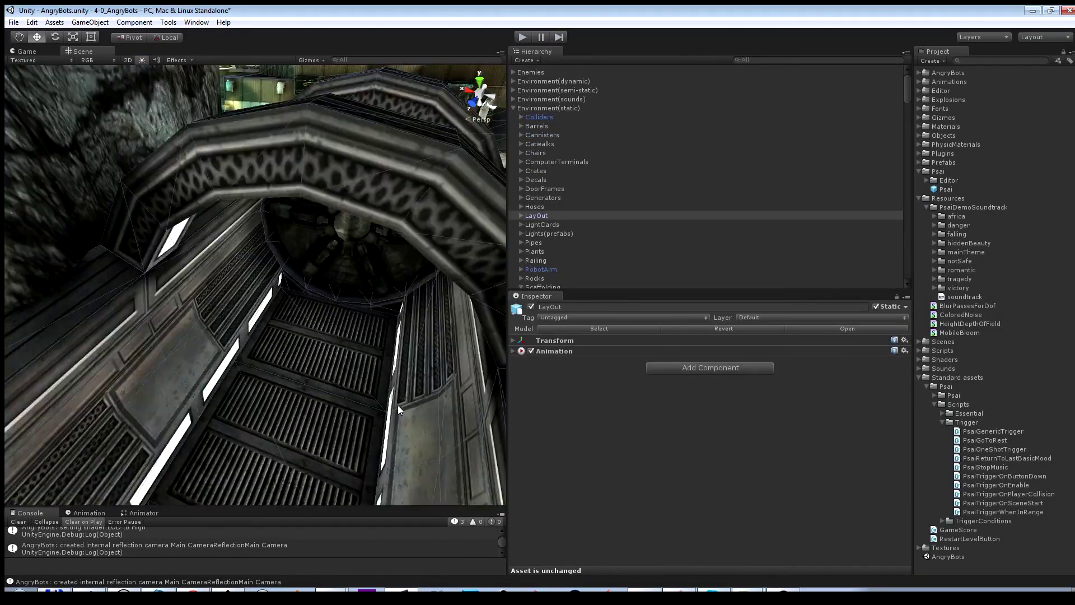
{"action": "key", "text": "q"}
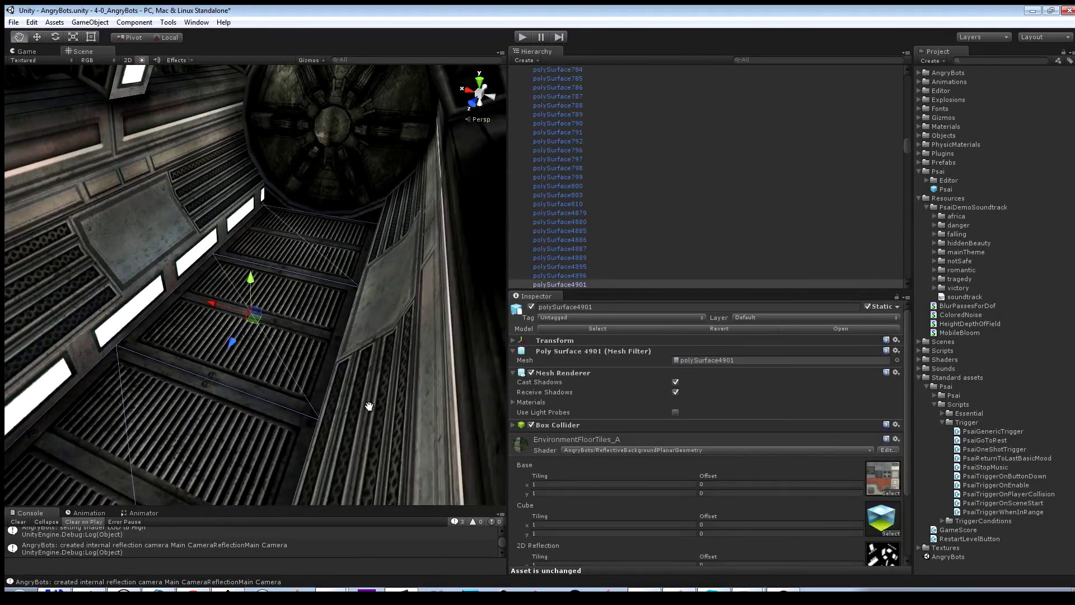
{"action": "key", "text": "w"}
{"action": "left_click_drag", "start_coordinate": [905, 148], "coordinate": [910, 152]}
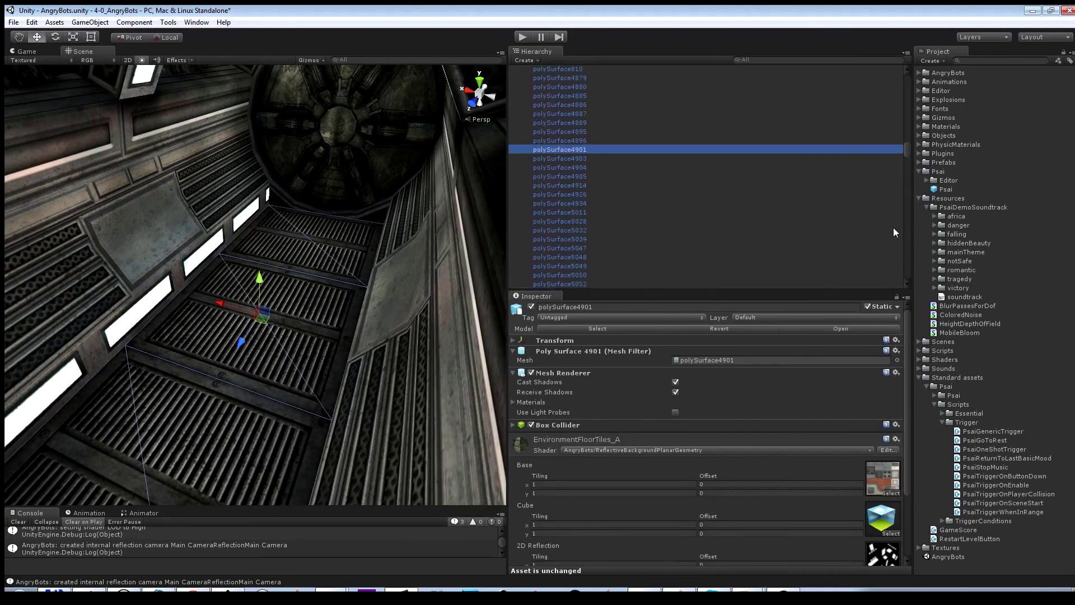
- Attach the PsaiTriggerOnPlayerCollision script to the tunnel floor segment polySurface4901
{"action": "left_click_drag", "start_coordinate": [908, 233], "coordinate": [801, 245]}
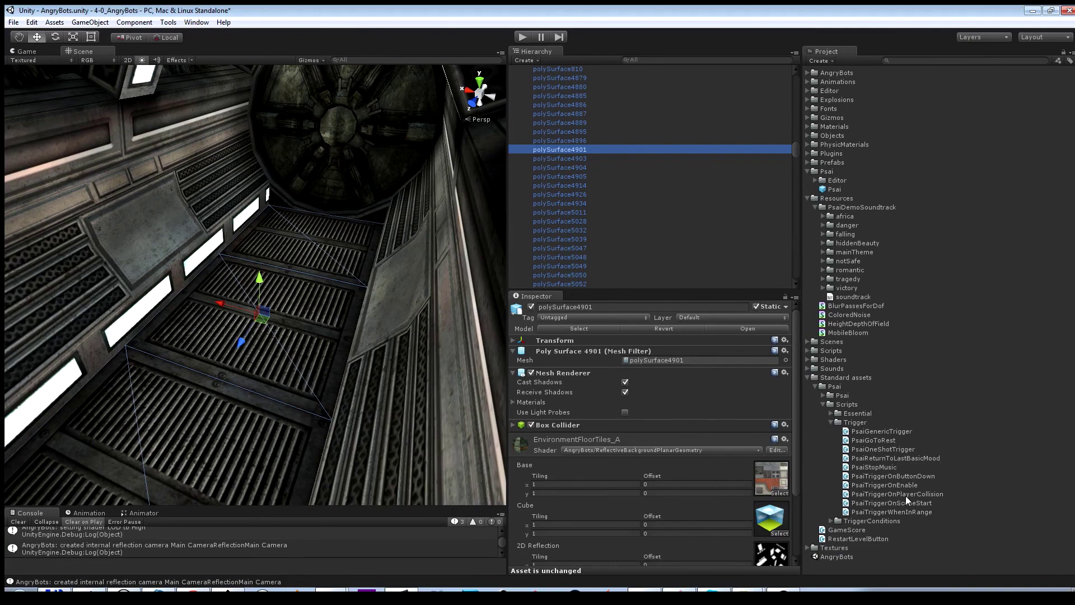
{"action": "left_click_drag", "start_coordinate": [906, 495], "coordinate": [610, 191]}
{"action": "left_click_drag", "start_coordinate": [586, 149], "coordinate": [586, 151]}
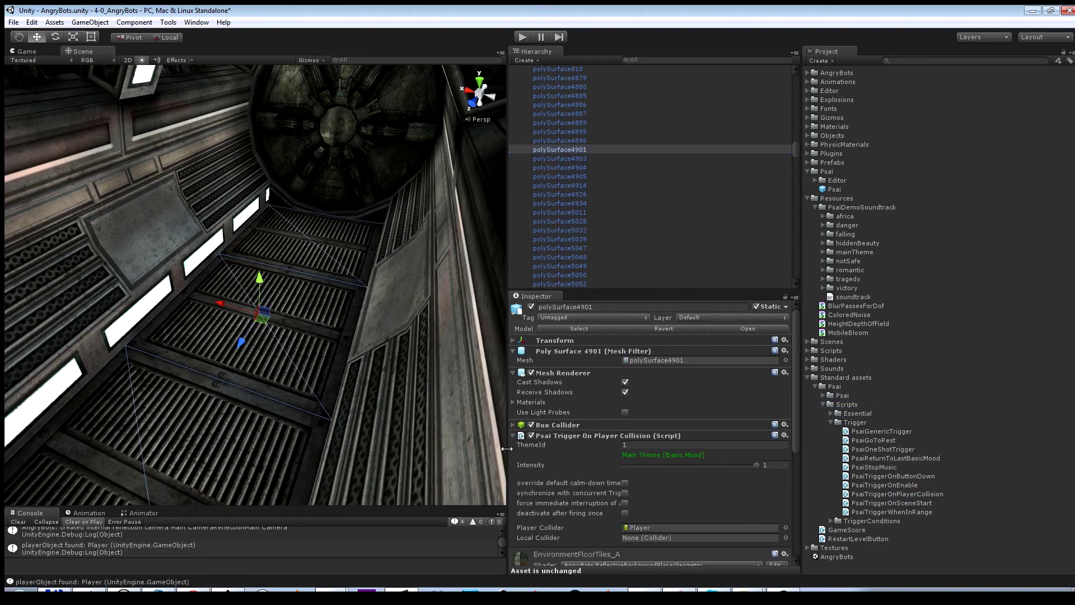
- Set the player collision trigger on the tunnel floor to theme ID 5 with an intensity of 0.503
{"action": "left_click_drag", "start_coordinate": [506, 448], "coordinate": [359, 448]}
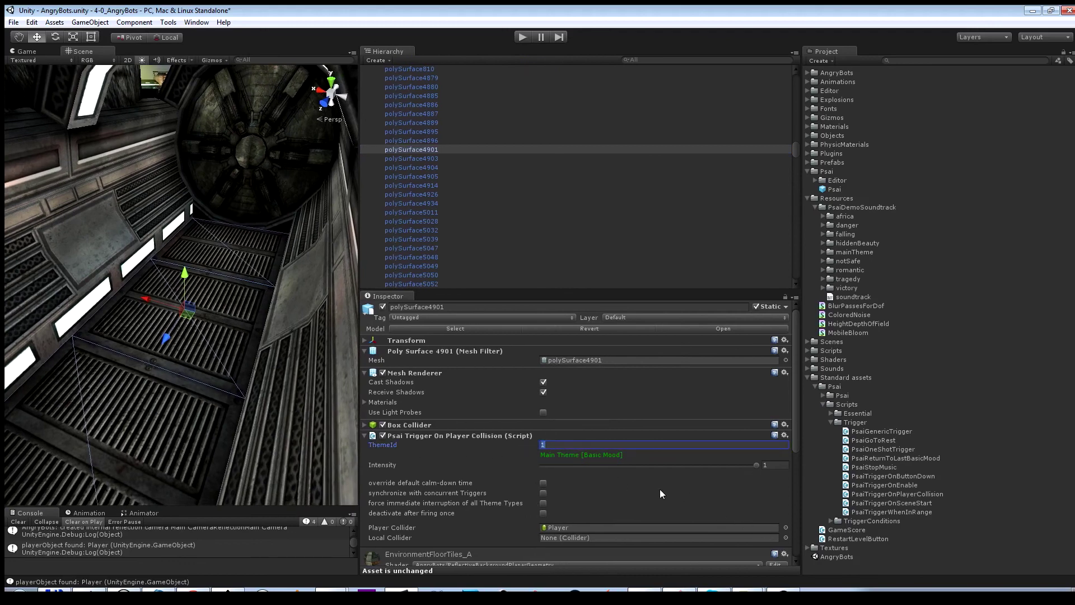
{"action": "type", "text": "5"}
{"action": "left_click", "coordinate": [752, 483]}
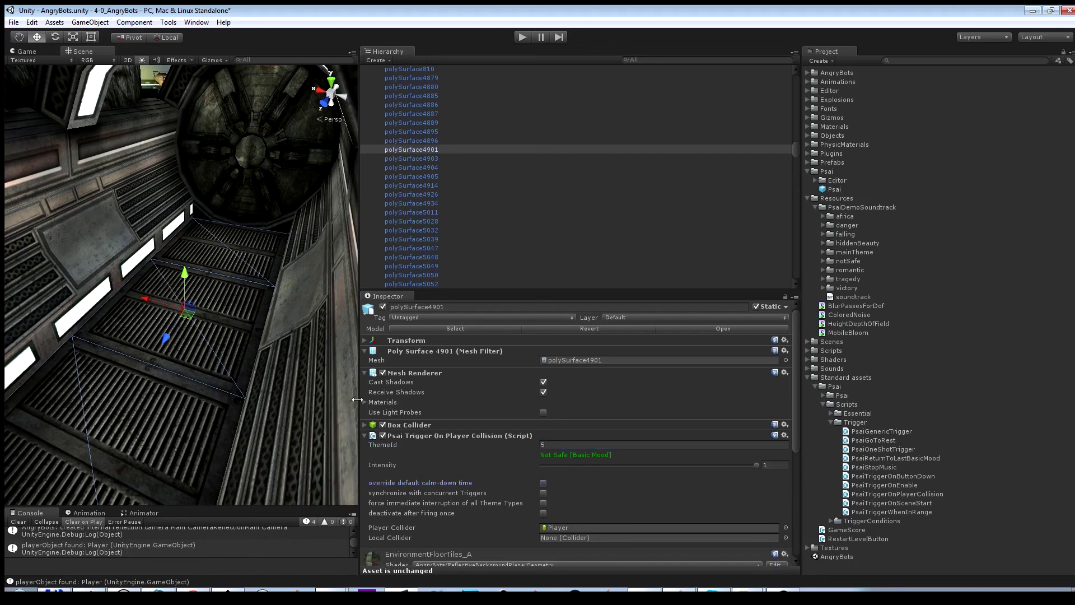
{"action": "left_click_drag", "start_coordinate": [358, 399], "coordinate": [358, 398]}
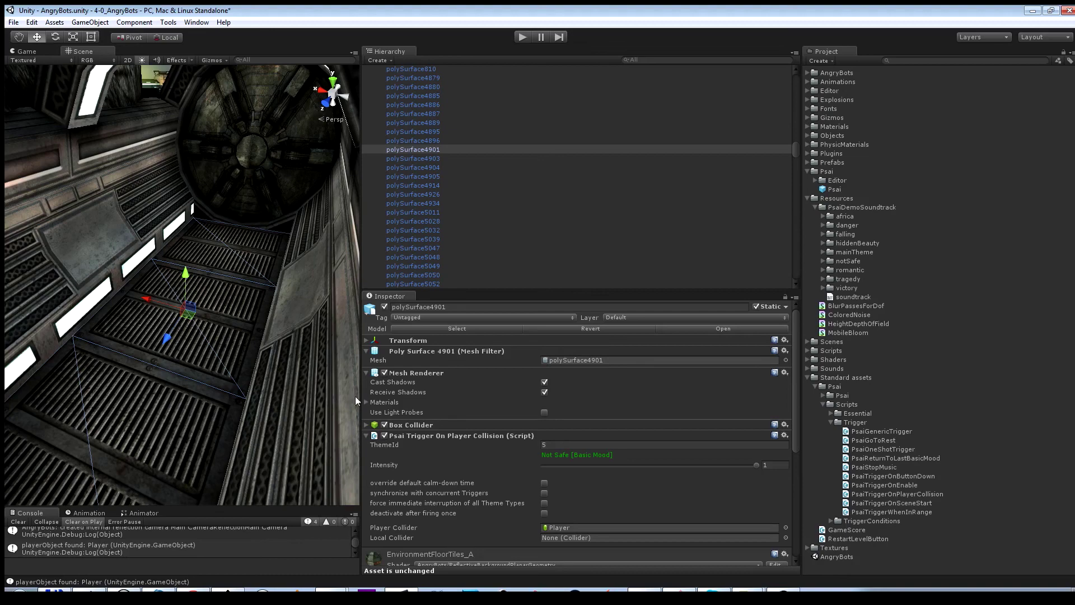
{"action": "scroll", "coordinate": [244, 305], "scroll_direction": "down", "scroll_amount": 10}
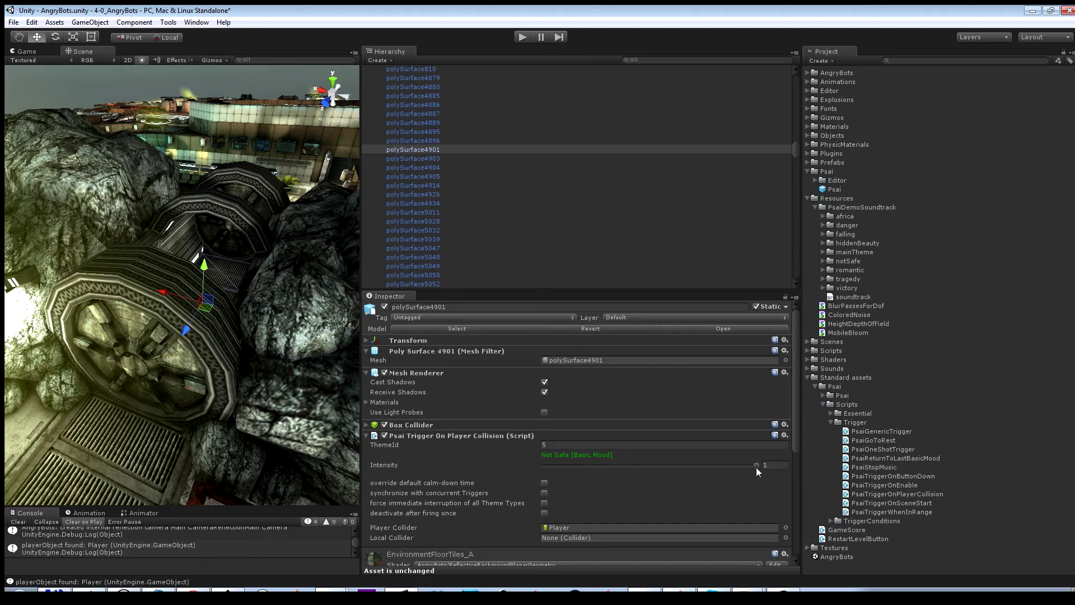
{"action": "left_click_drag", "start_coordinate": [756, 467], "coordinate": [647, 480]}
{"action": "left_click_drag", "start_coordinate": [638, 476], "coordinate": [637, 476]}
- Enlarge the scene view, select the EnemySpider standing near the cargo container, and return to the game view
{"action": "left_click_drag", "start_coordinate": [362, 392], "coordinate": [541, 393]}
{"action": "scroll", "coordinate": [432, 371], "scroll_direction": "down", "scroll_amount": 3}
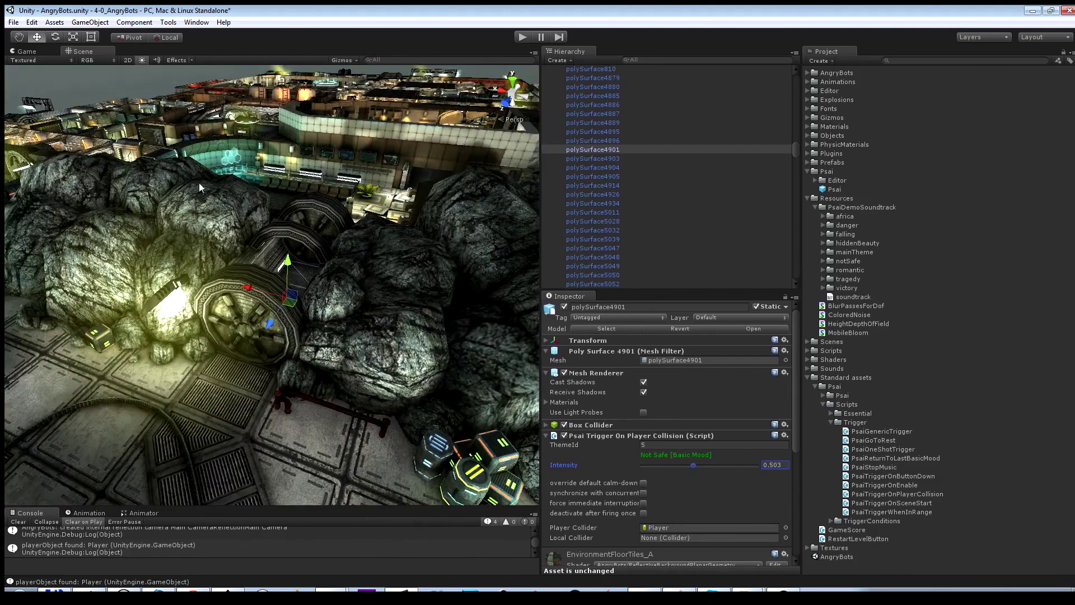
{"action": "left_click", "coordinate": [26, 51]}
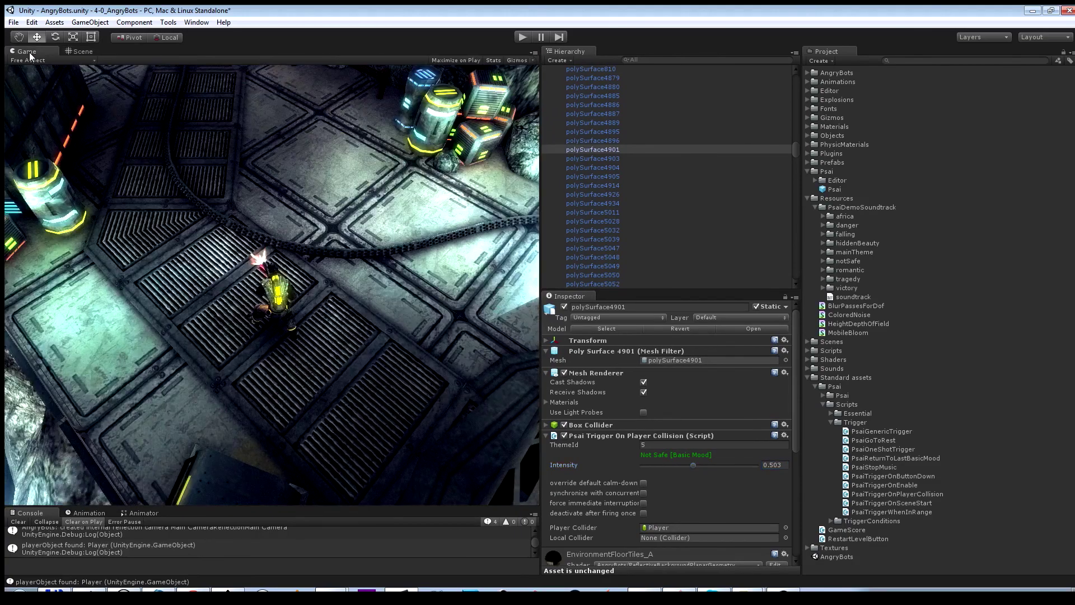
{"action": "left_click", "coordinate": [86, 52]}
{"action": "middle_click_drag", "start_coordinate": [145, 171], "coordinate": [329, 317]}
{"action": "scroll", "coordinate": [304, 311], "scroll_direction": "up", "scroll_amount": 4}
{"action": "scroll", "coordinate": [392, 321], "scroll_direction": "up", "scroll_amount": 2}
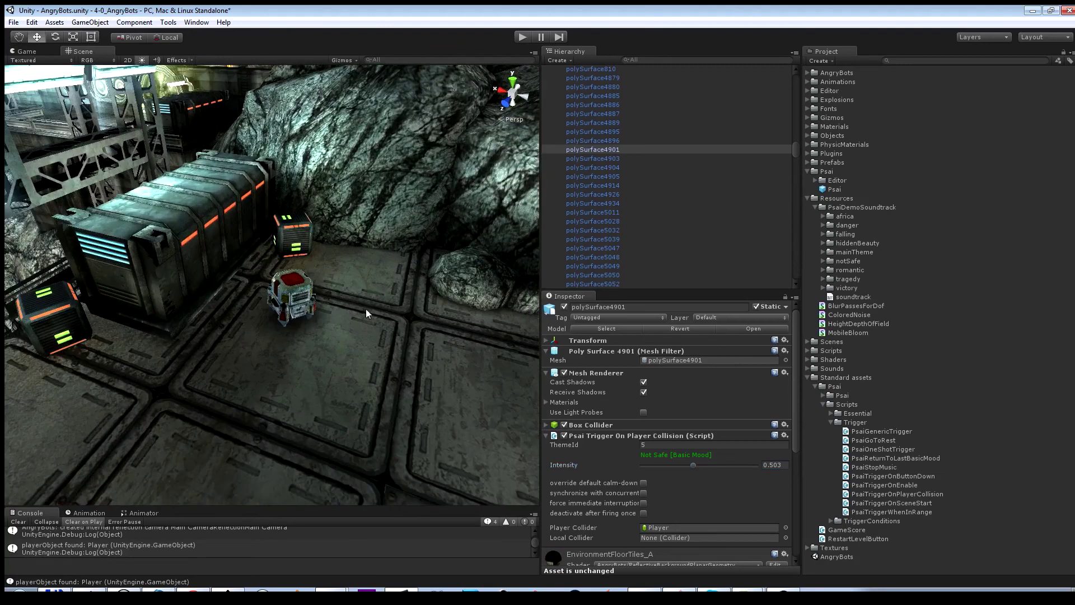
{"action": "left_click", "coordinate": [294, 296]}
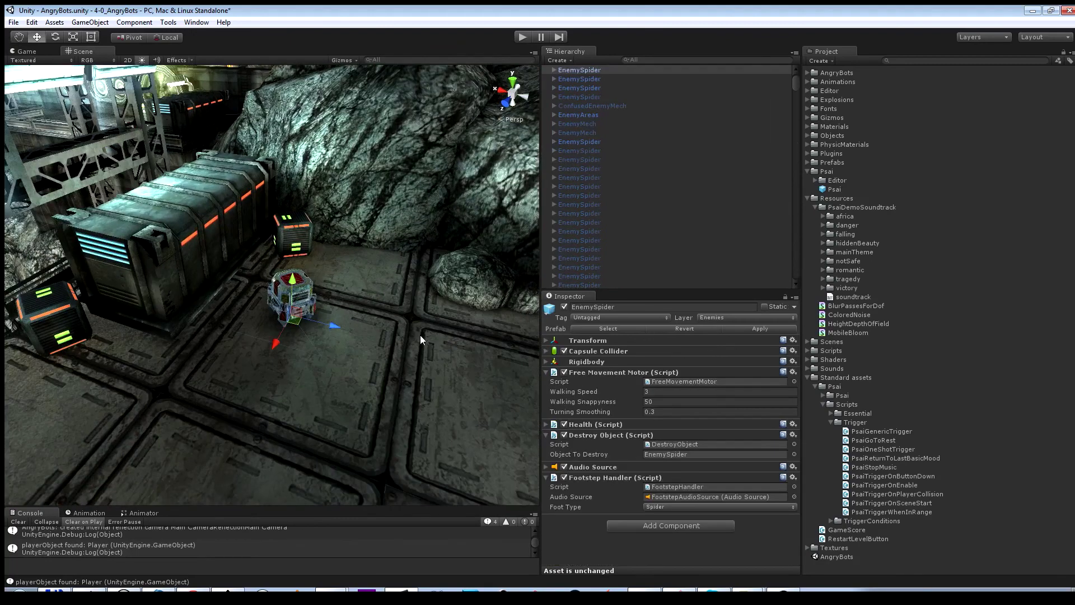
{"action": "left_click", "coordinate": [26, 51]}
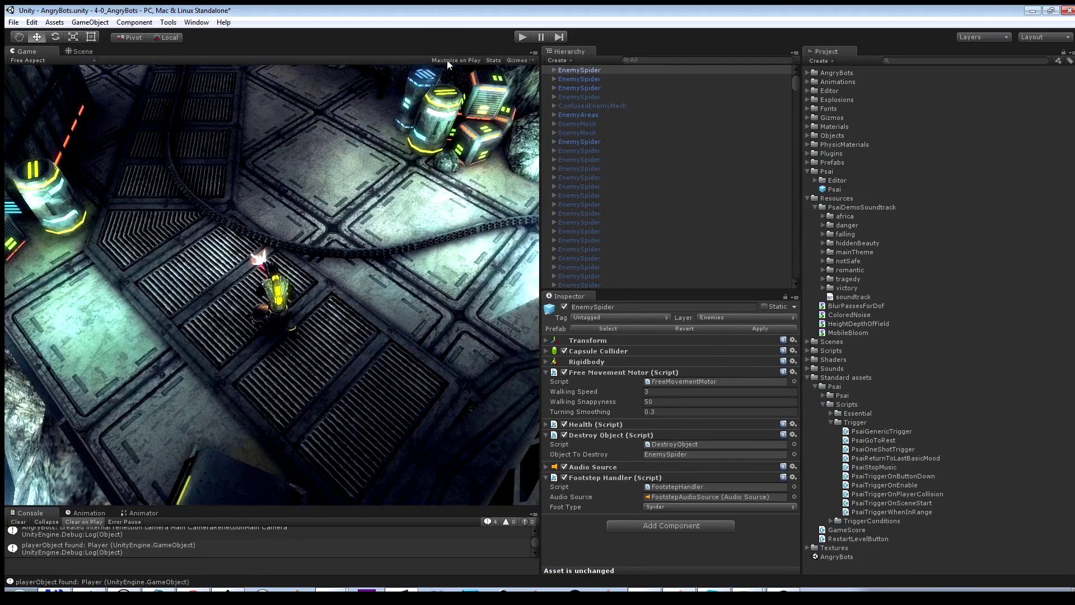